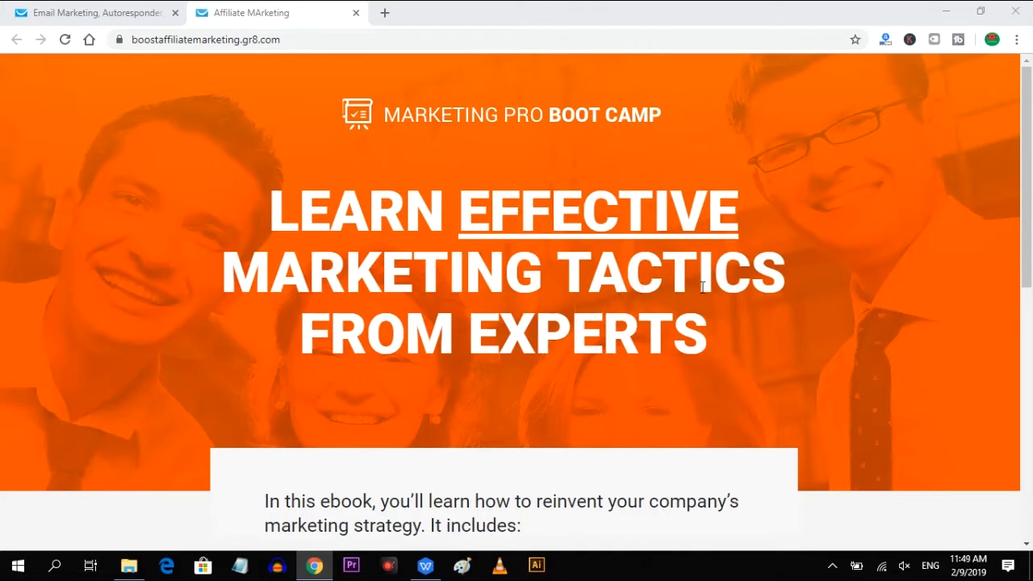
Review the published Affiliate Marketing landing page, from its headline to the e-book download form.
{"action": "scroll", "coordinate": [792, 289], "scroll_direction": "down", "scroll_amount": 4}
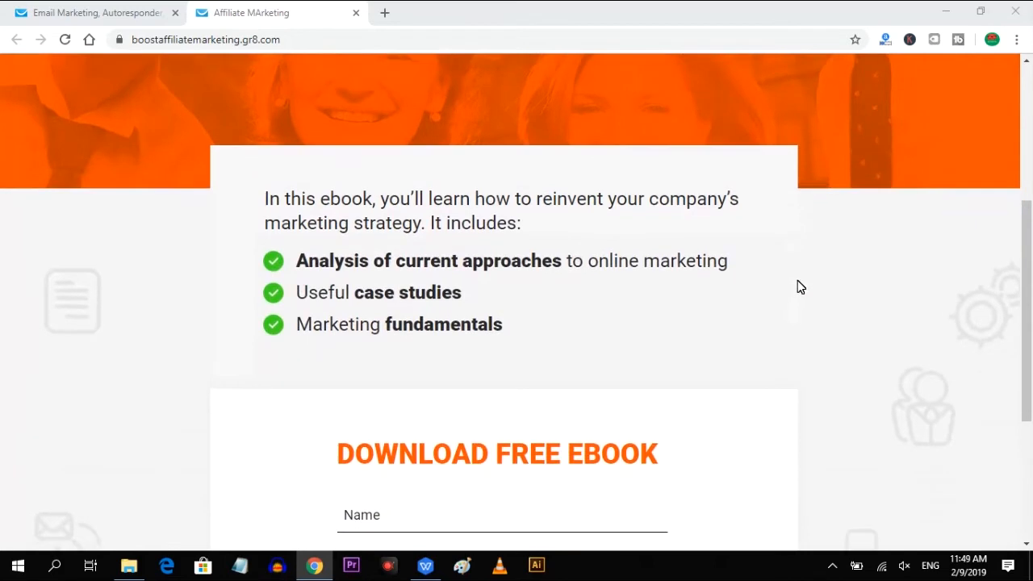
{"action": "scroll", "coordinate": [797, 287], "scroll_direction": "down", "scroll_amount": 2}
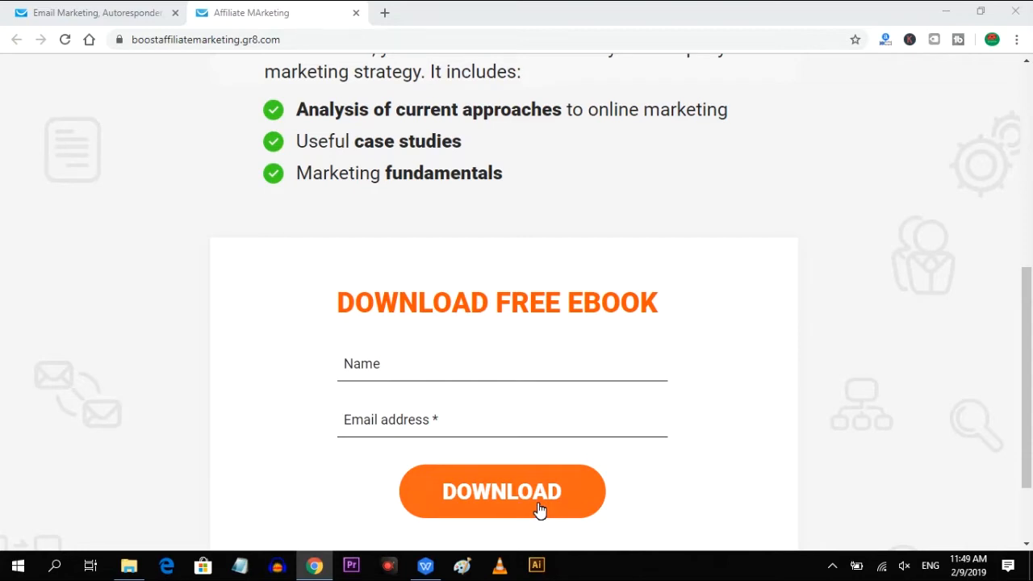
{"action": "scroll", "coordinate": [540, 510], "scroll_direction": "down", "scroll_amount": 2}
{"action": "scroll", "coordinate": [540, 510], "scroll_direction": "up", "scroll_amount": 8}
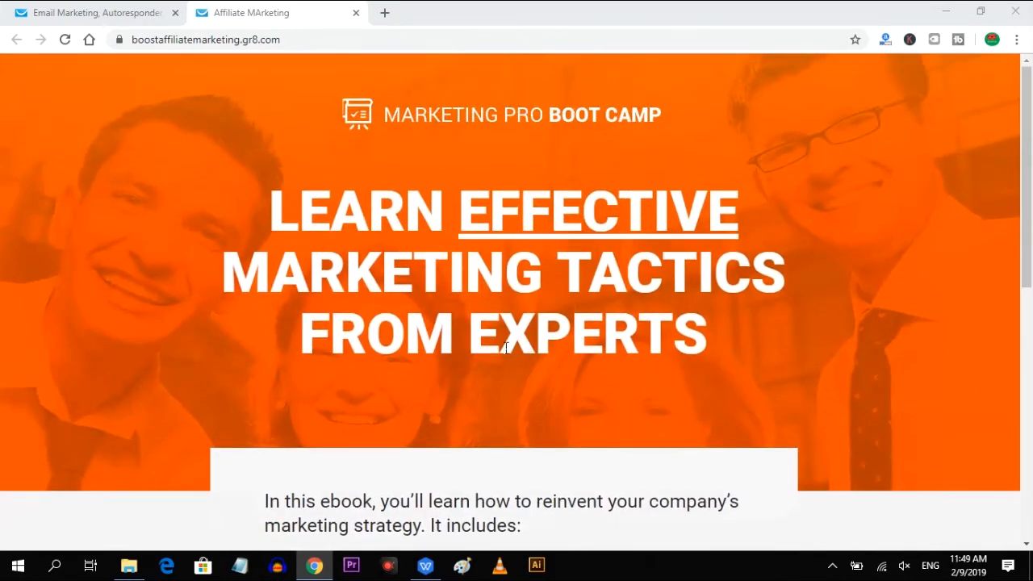
Return to the GetResponse landing page template gallery and browse all templates.
{"action": "key", "text": "ctrl+1"}
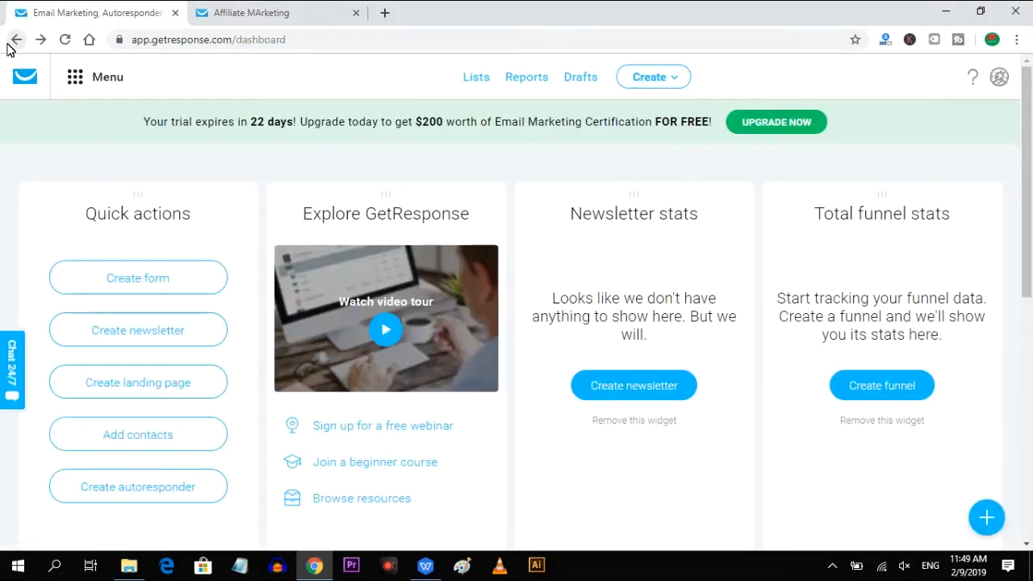
{"action": "left_click", "coordinate": [40, 39]}
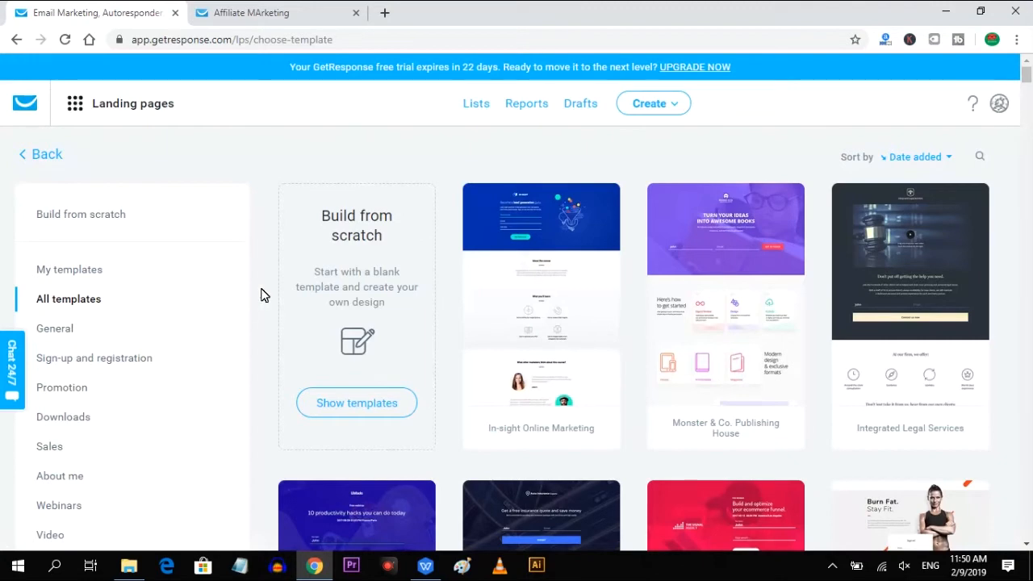
{"action": "scroll", "coordinate": [278, 293], "scroll_direction": "down", "scroll_amount": 2}
{"action": "scroll", "coordinate": [278, 290], "scroll_direction": "down", "scroll_amount": 2}
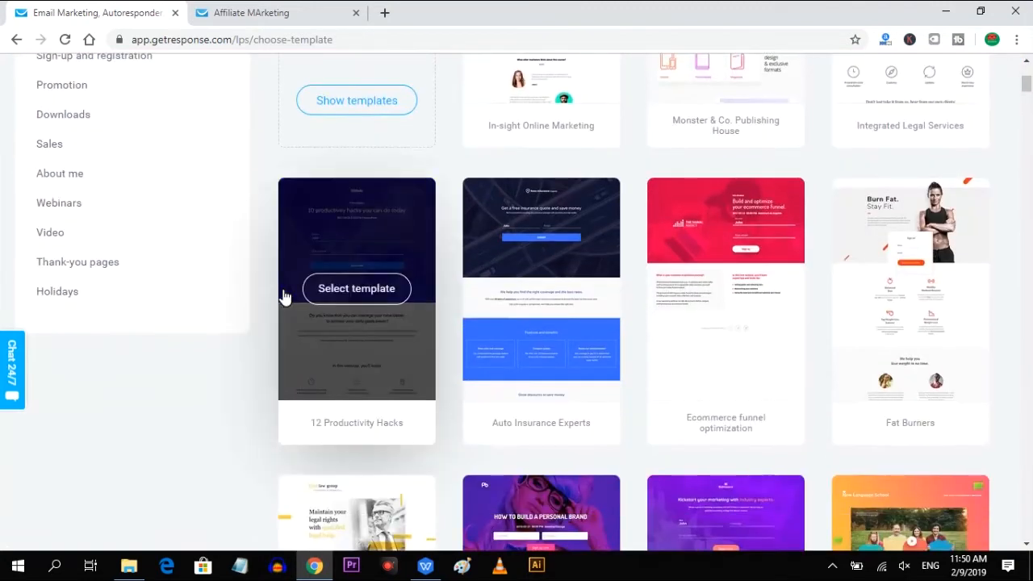
{"action": "scroll", "coordinate": [282, 297], "scroll_direction": "down", "scroll_amount": 3}
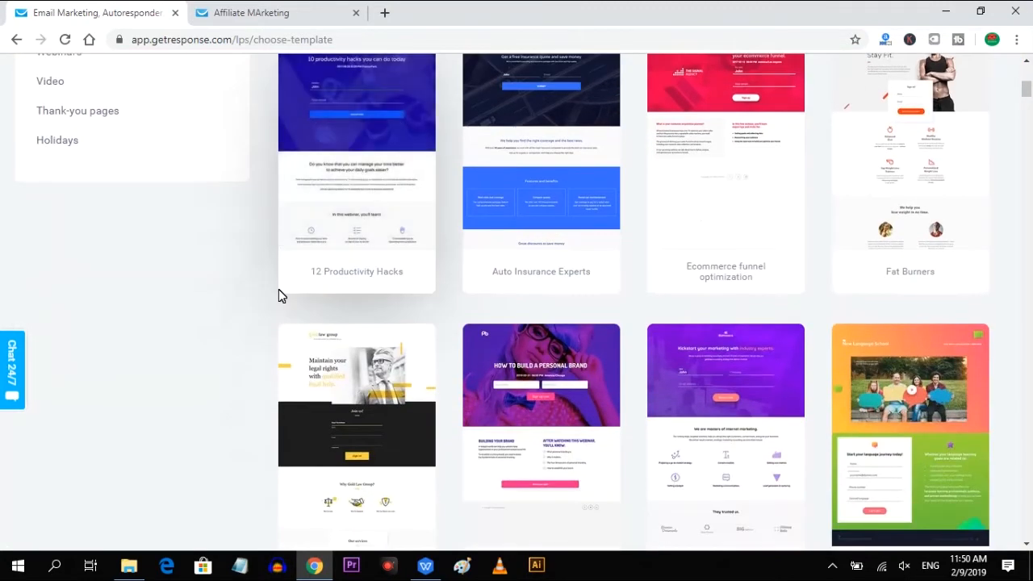
{"action": "scroll", "coordinate": [283, 297], "scroll_direction": "down", "scroll_amount": 3}
{"action": "scroll", "coordinate": [282, 297], "scroll_direction": "up", "scroll_amount": 10}
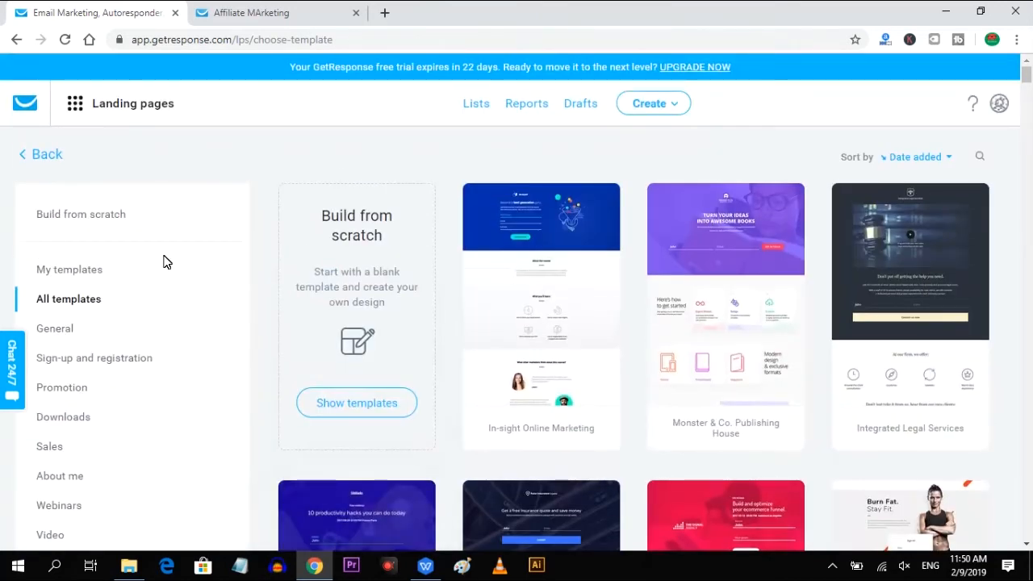
Create a landing page named "Testing 1" from the Marketing Library template in the Sign-up and registration category.
{"action": "left_click", "coordinate": [147, 366]}
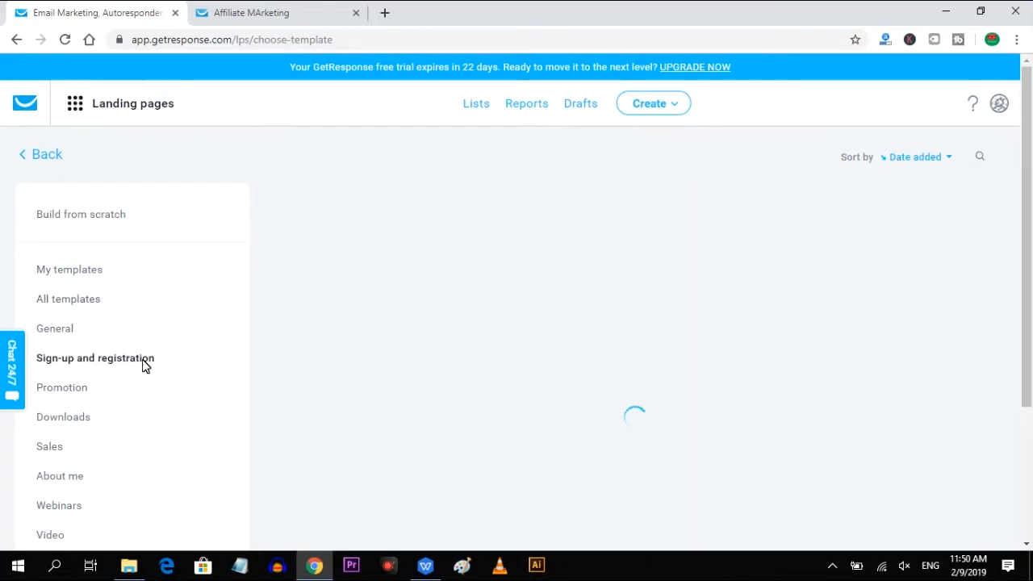
{"action": "scroll", "coordinate": [143, 364], "scroll_direction": "down", "scroll_amount": 2}
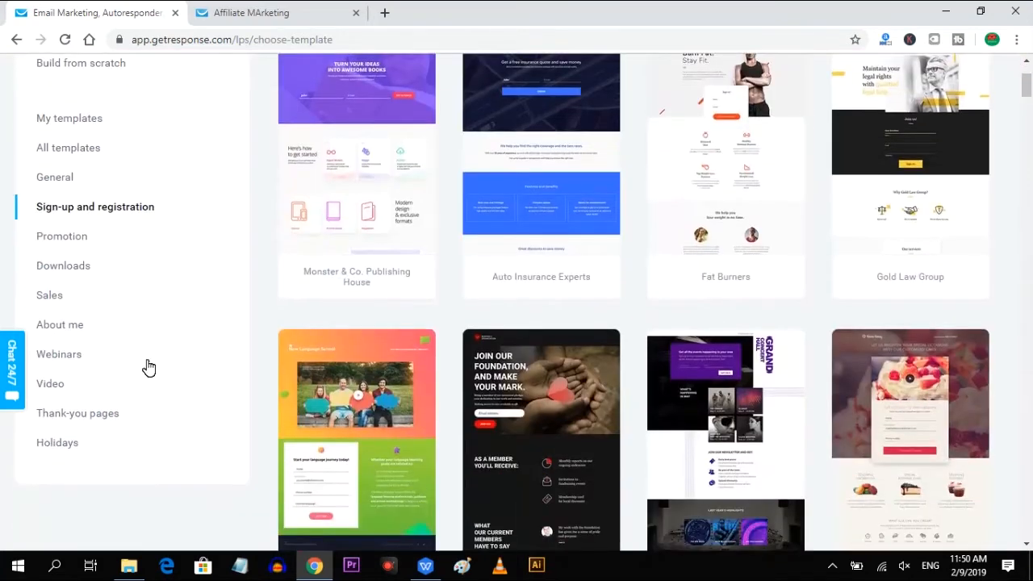
{"action": "scroll", "coordinate": [149, 367], "scroll_direction": "down", "scroll_amount": 4}
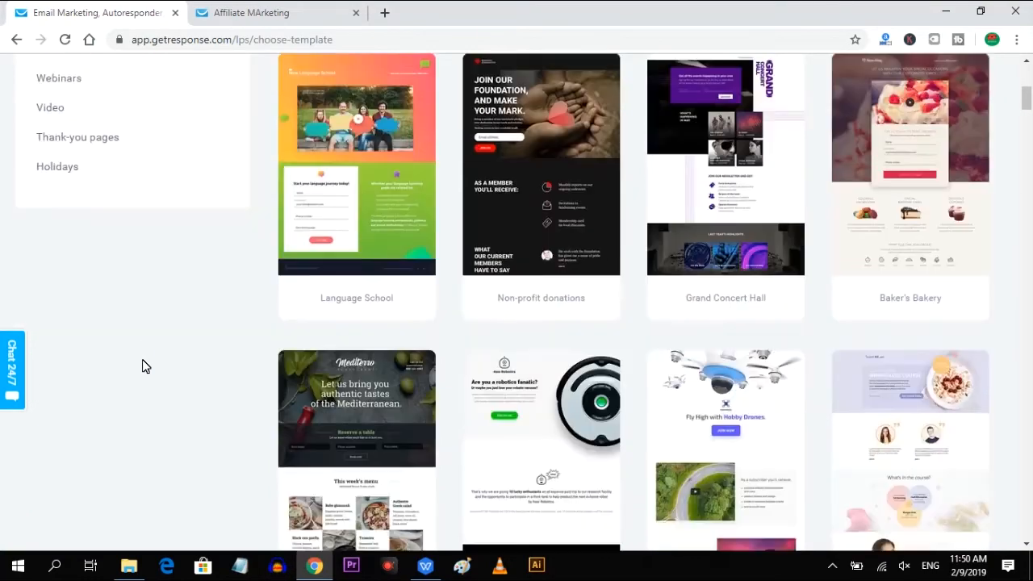
{"action": "scroll", "coordinate": [143, 367], "scroll_direction": "down", "scroll_amount": 4}
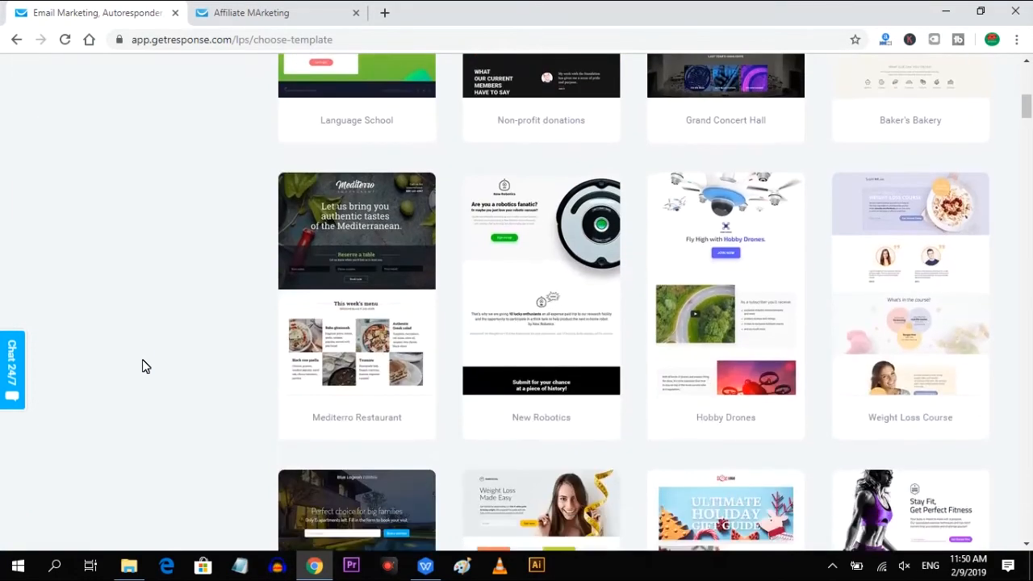
{"action": "scroll", "coordinate": [143, 367], "scroll_direction": "down", "scroll_amount": 9}
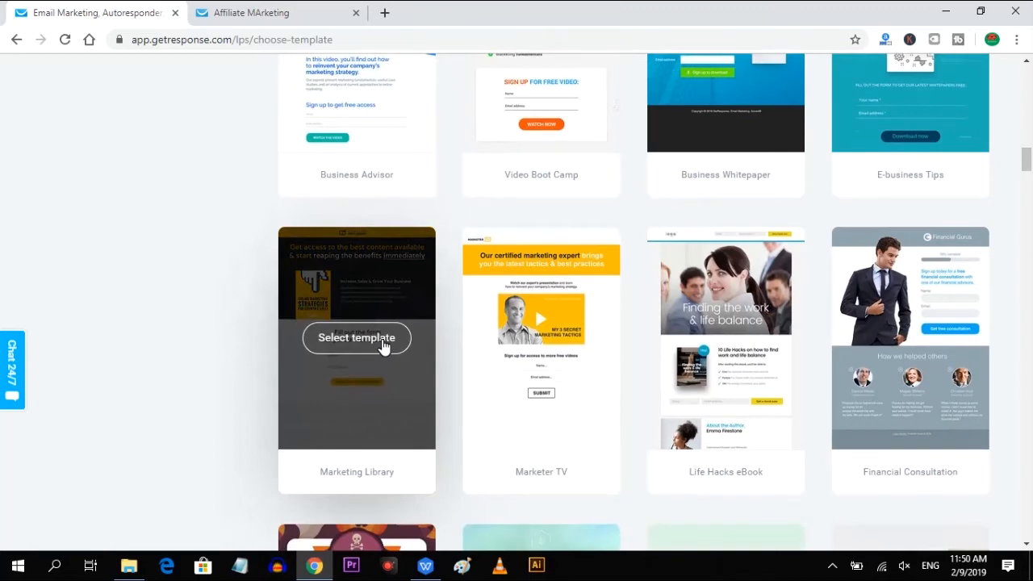
{"action": "left_click", "coordinate": [380, 342]}
{"action": "type", "text": "Testing 1"}
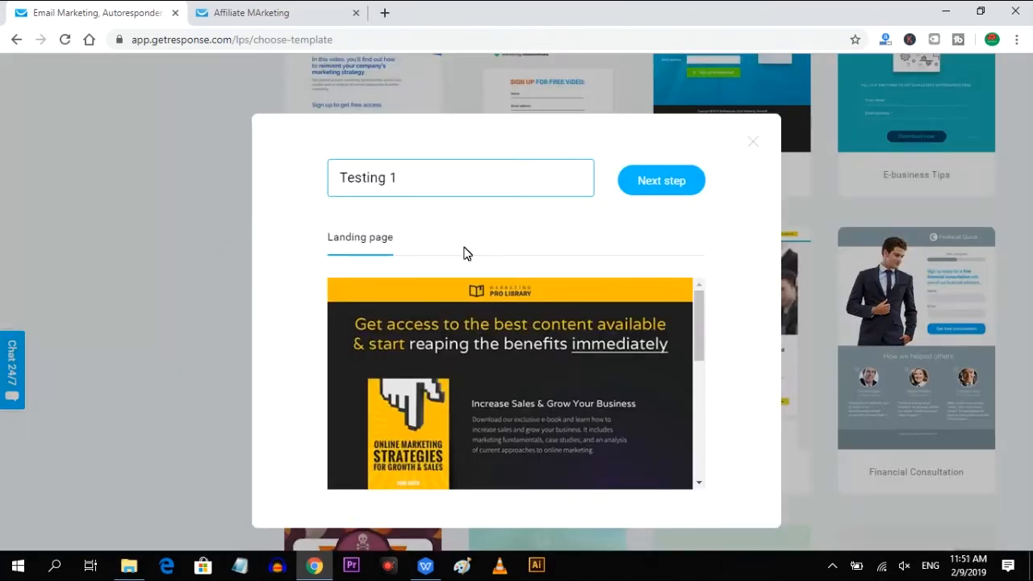
{"action": "left_click", "coordinate": [648, 181]}
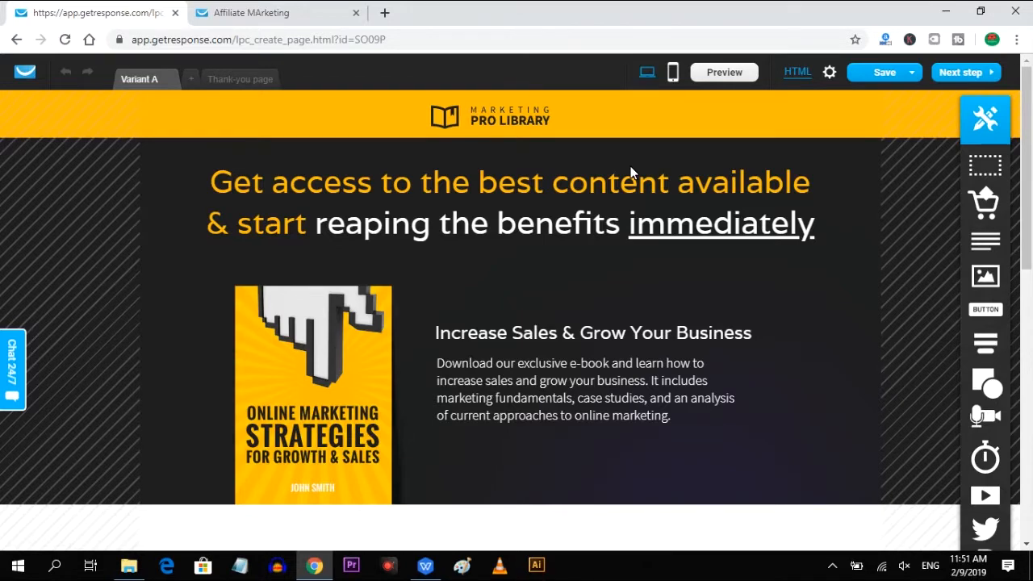
Replace the Marketing Pro Library logo in the yellow header with a text block reading "TESTING 1".
{"action": "scroll", "coordinate": [630, 172], "scroll_direction": "down", "scroll_amount": 3}
{"action": "scroll", "coordinate": [630, 171], "scroll_direction": "up", "scroll_amount": 3}
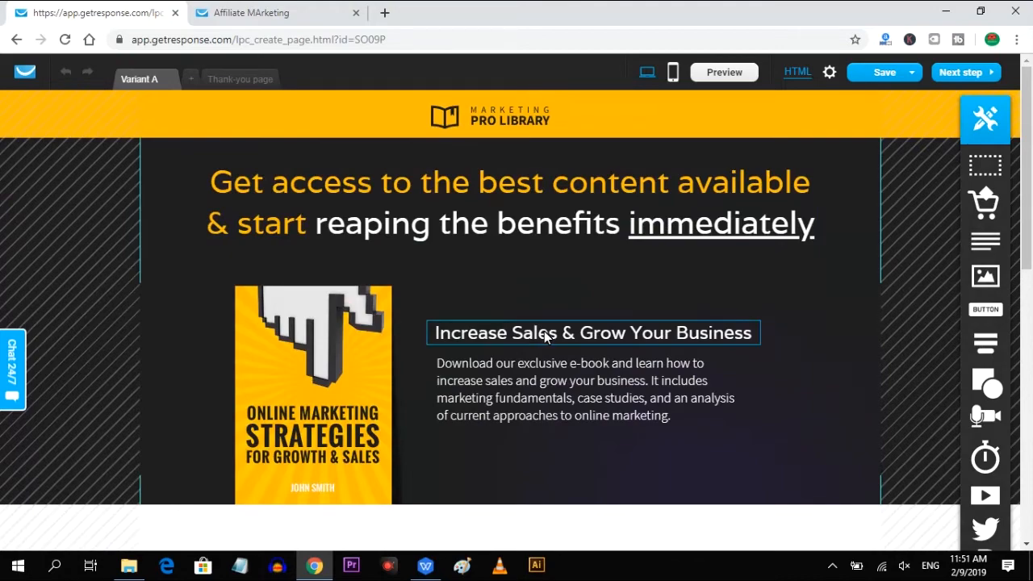
{"action": "scroll", "coordinate": [543, 337], "scroll_direction": "down", "scroll_amount": 4}
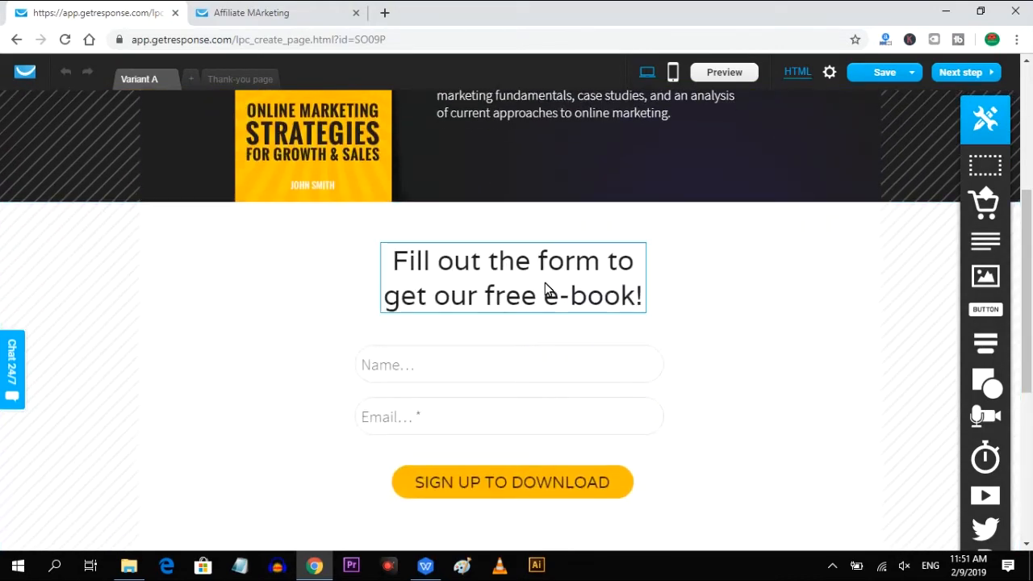
{"action": "scroll", "coordinate": [562, 276], "scroll_direction": "up", "scroll_amount": 1}
{"action": "scroll", "coordinate": [562, 276], "scroll_direction": "up", "scroll_amount": 3}
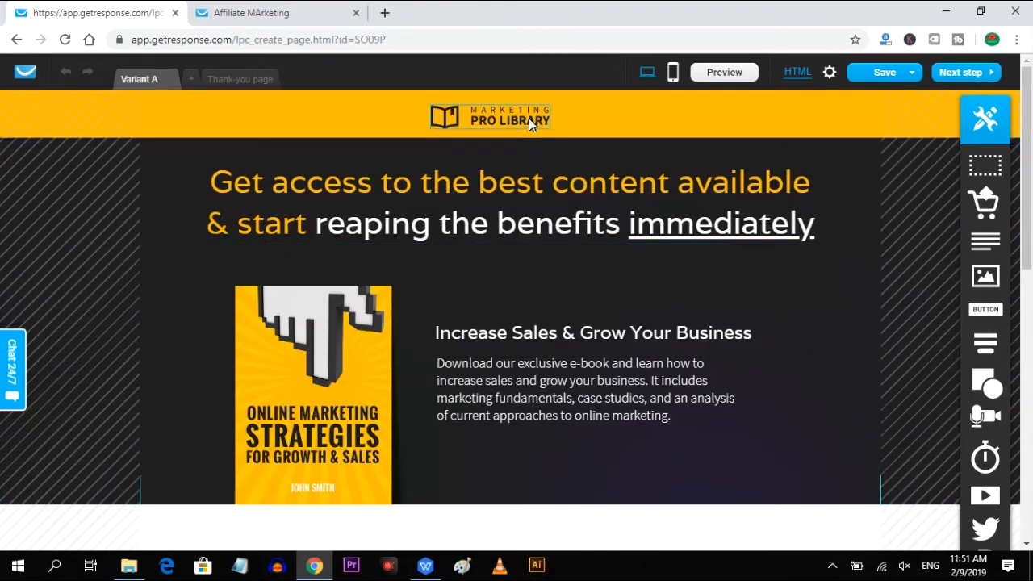
{"action": "key", "text": "Delete"}
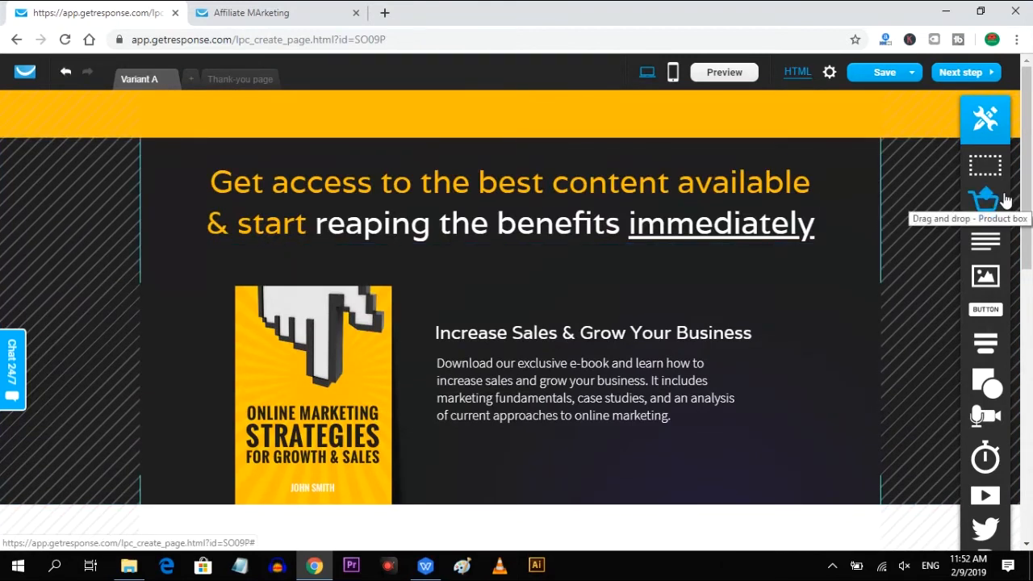
{"action": "left_click_drag", "start_coordinate": [1004, 243], "coordinate": [536, 117]}
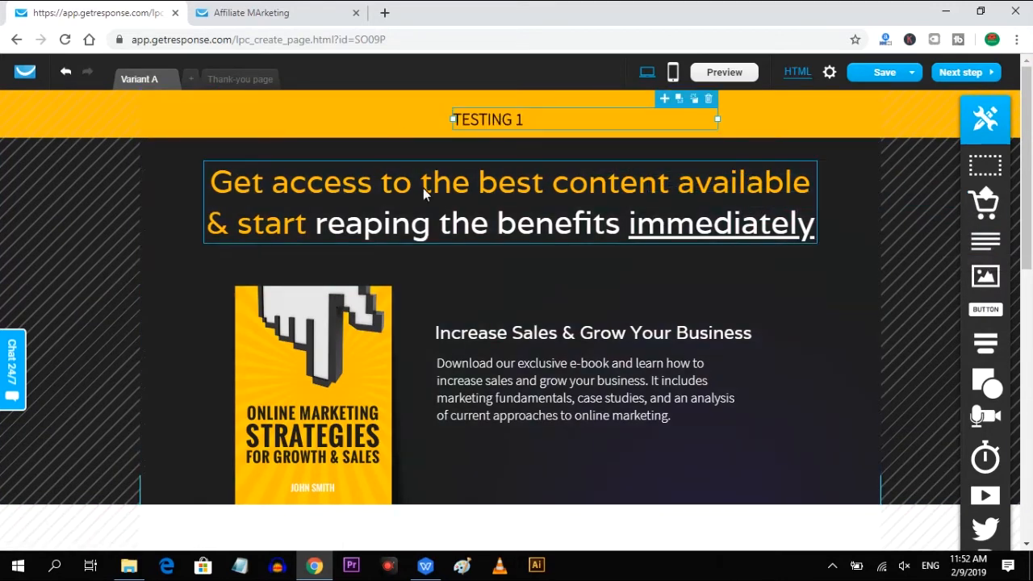
Replace the e-book cover beside "Increase Sales & Grow Your Business" with the photo of a man working on a laptop.
{"action": "scroll", "coordinate": [423, 188], "scroll_direction": "down", "scroll_amount": 3}
{"action": "scroll", "coordinate": [529, 173], "scroll_direction": "up", "scroll_amount": 2}
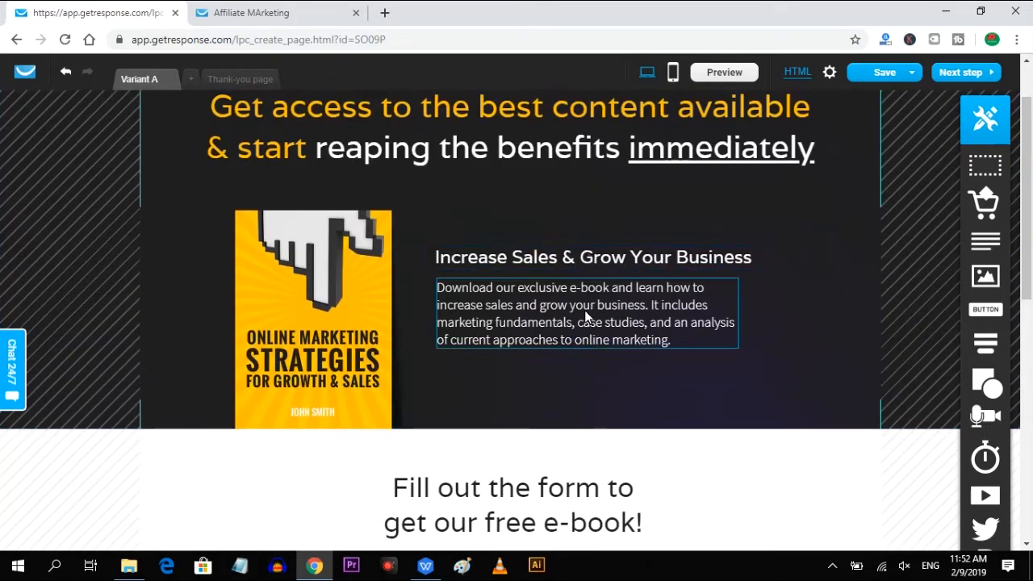
{"action": "left_click", "coordinate": [392, 296]}
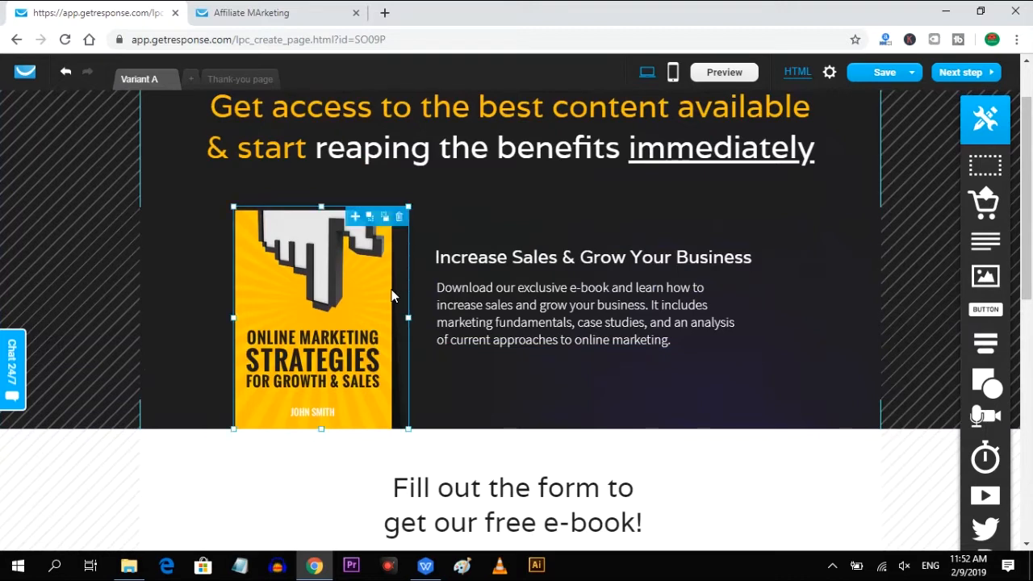
{"action": "left_click", "coordinate": [401, 217]}
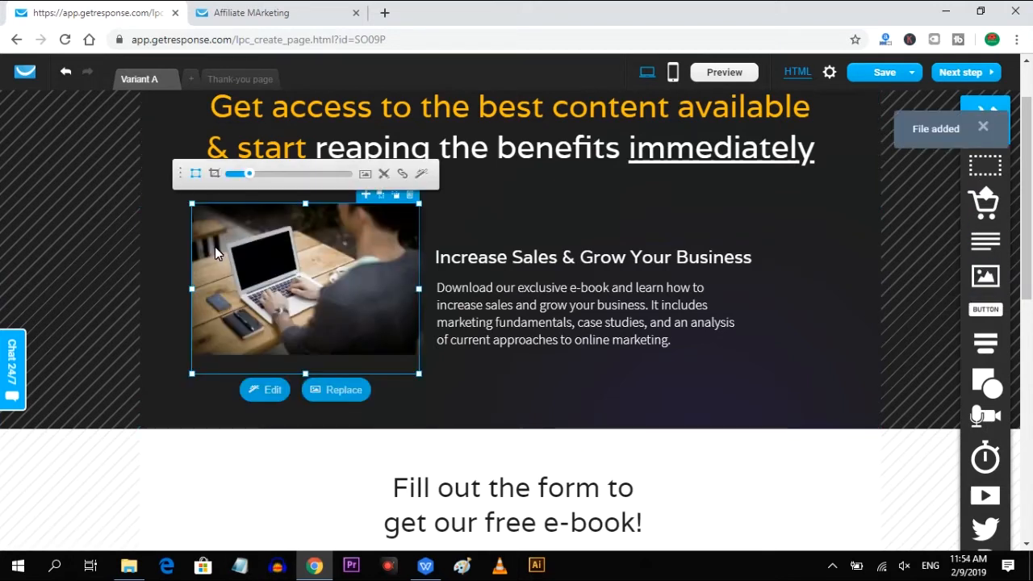
{"action": "left_click", "coordinate": [871, 372]}
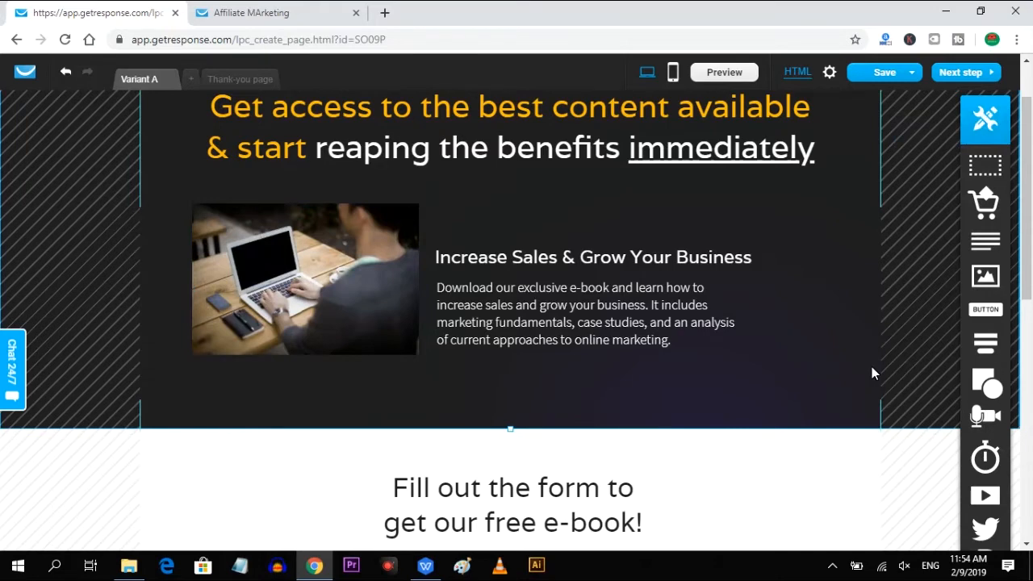
{"action": "scroll", "coordinate": [871, 373], "scroll_direction": "up", "scroll_amount": 1}
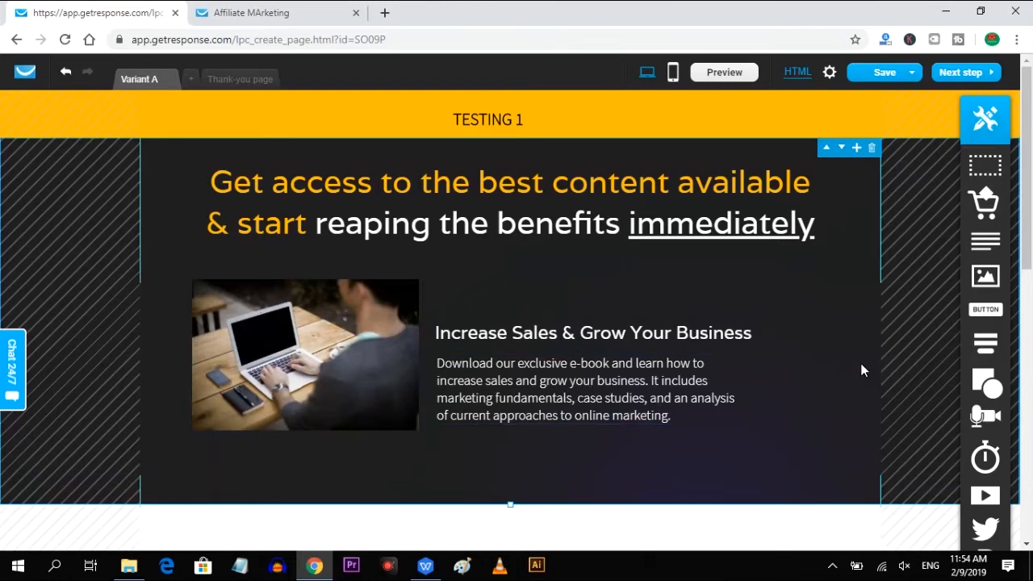
Open the thank-you page and delete its e-book cover image.
{"action": "scroll", "coordinate": [874, 350], "scroll_direction": "down", "scroll_amount": 3}
{"action": "scroll", "coordinate": [877, 352], "scroll_direction": "down", "scroll_amount": 1}
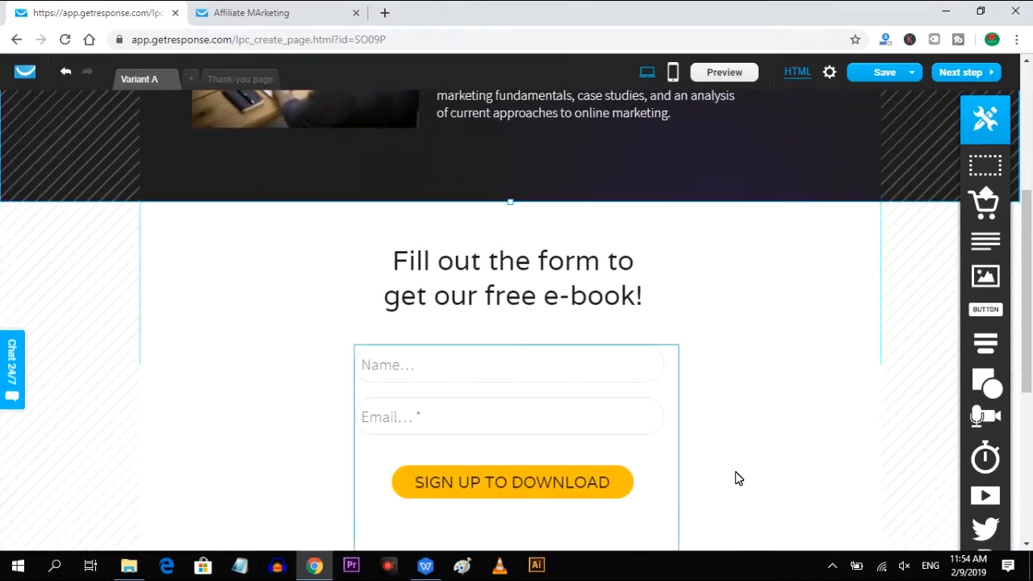
{"action": "scroll", "coordinate": [839, 374], "scroll_direction": "down", "scroll_amount": 2}
{"action": "left_click", "coordinate": [232, 79]}
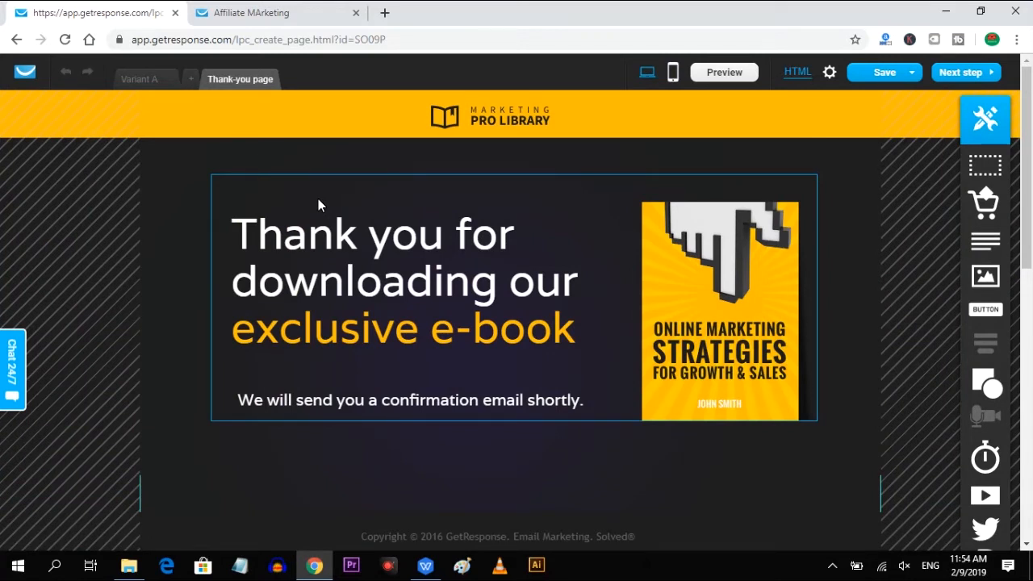
{"action": "left_click", "coordinate": [726, 303]}
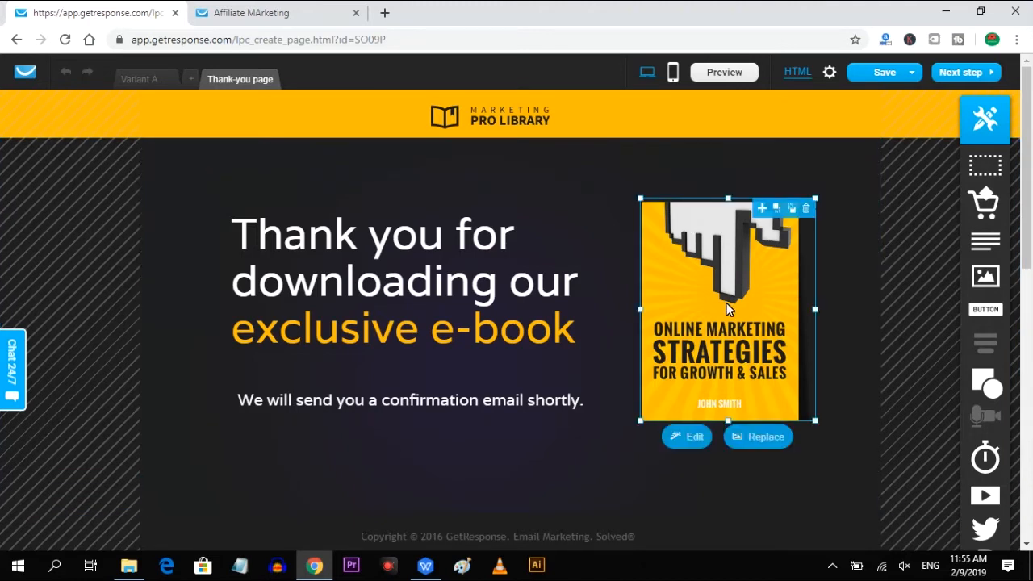
{"action": "key", "text": "Delete"}
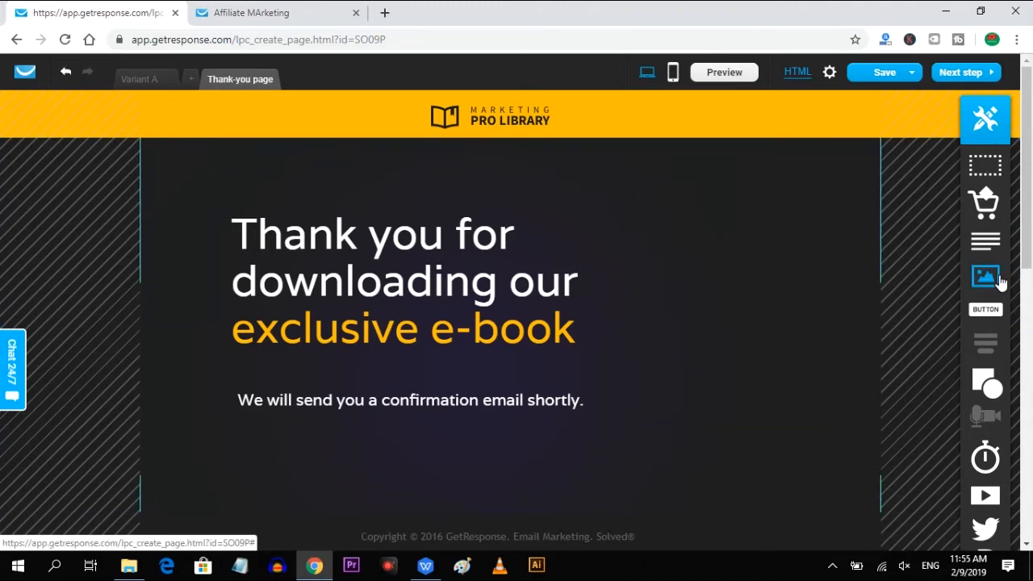
Insert the blogging-336376_1920 photo beside the thank-you message and enlarge it slightly.
{"action": "left_click_drag", "start_coordinate": [998, 281], "coordinate": [730, 298]}
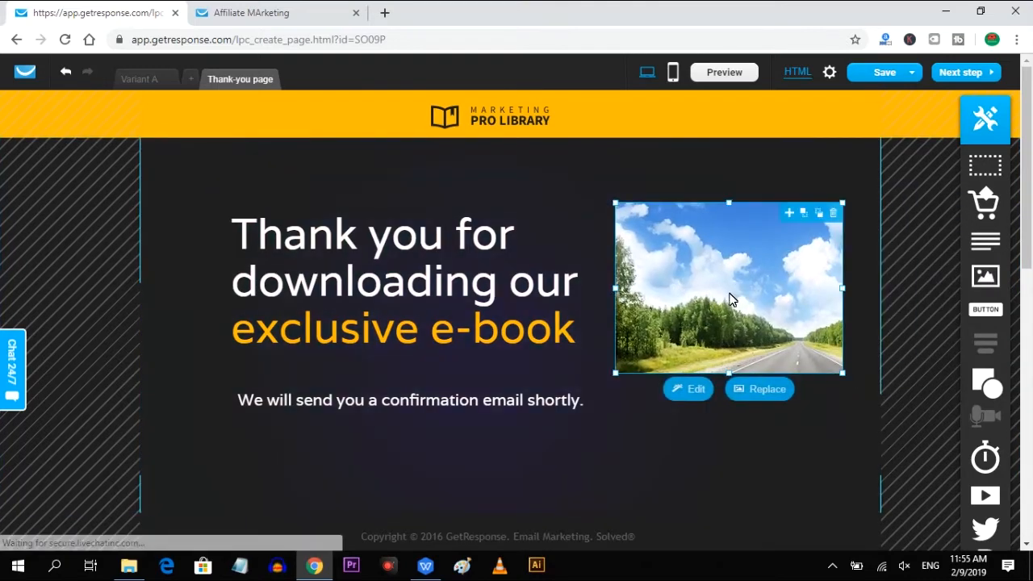
{"action": "left_click", "coordinate": [758, 390]}
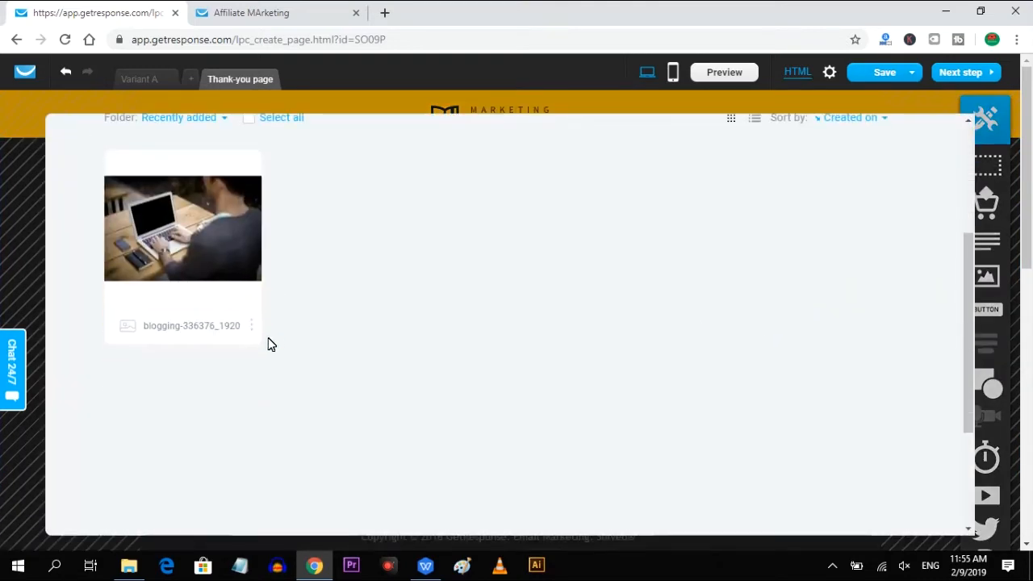
{"action": "left_click", "coordinate": [181, 226]}
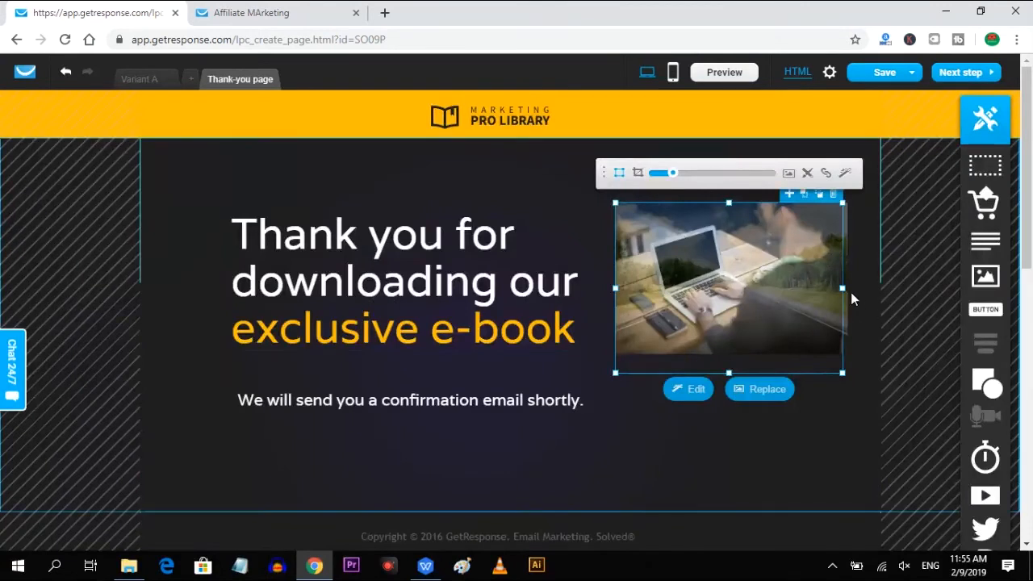
{"action": "left_click_drag", "start_coordinate": [844, 289], "coordinate": [868, 292]}
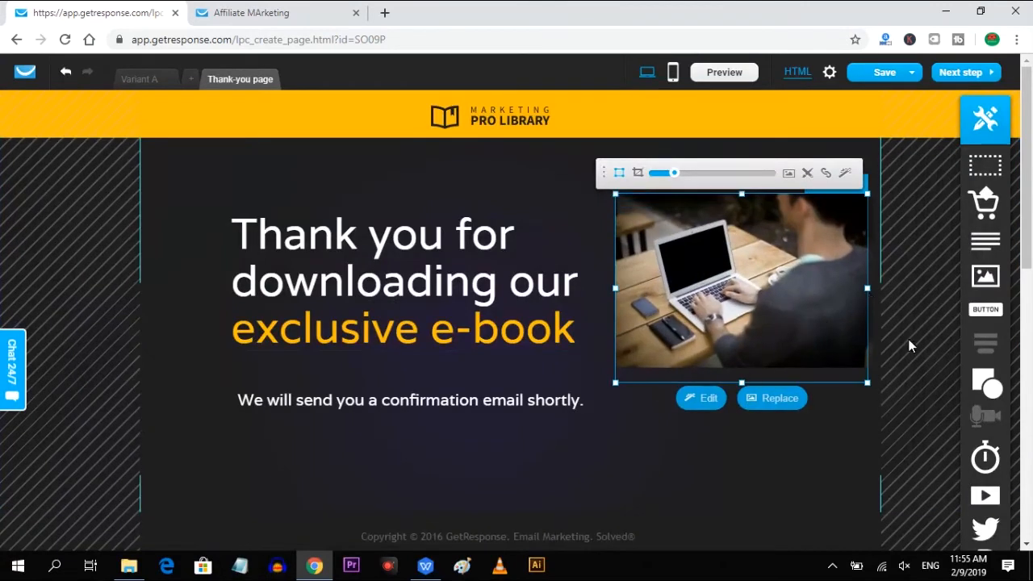
{"action": "left_click", "coordinate": [931, 348]}
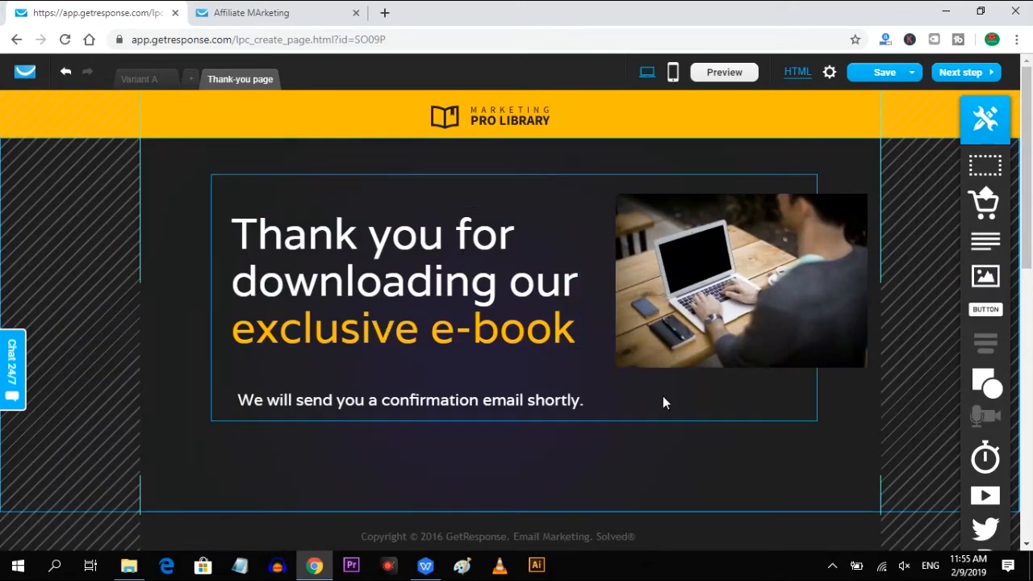
Switch back to the Variant A landing page.
{"action": "left_click", "coordinate": [137, 79]}
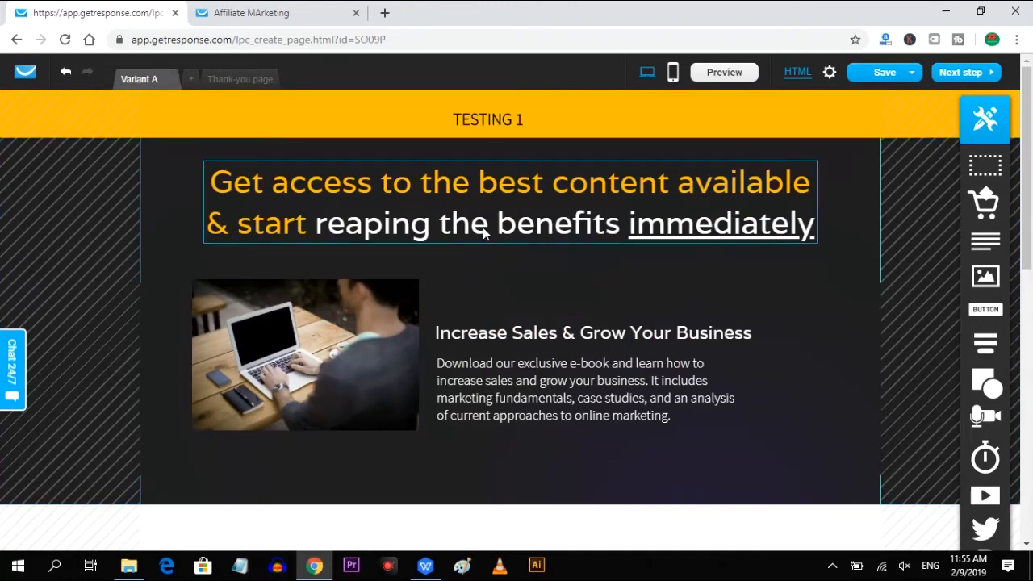
Proceed to the landing page settings and enter the description "Download your free affiliate marketing ebook,and learn how to boost your affiliate revenue 100%".
{"action": "left_click", "coordinate": [968, 76]}
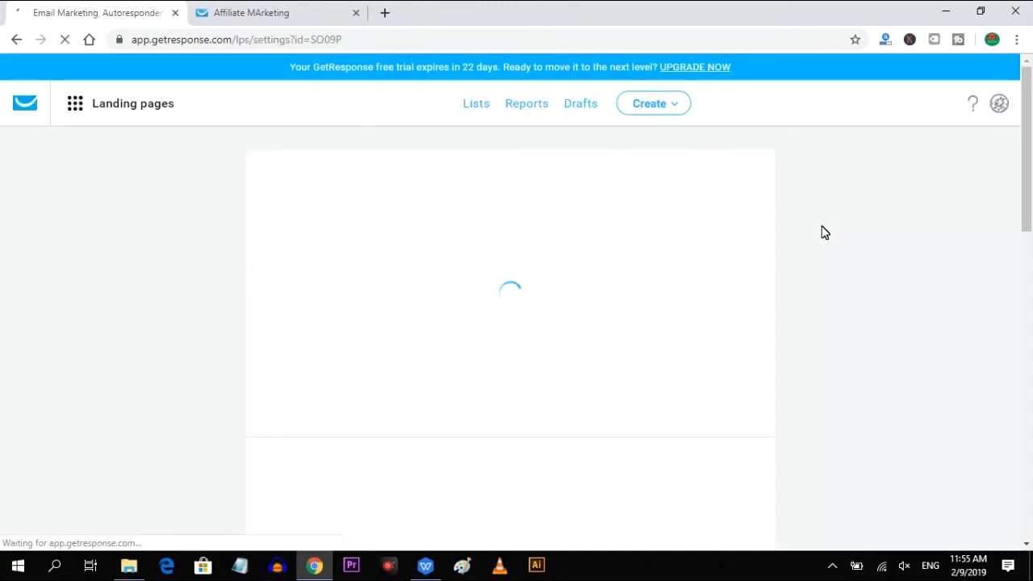
{"action": "scroll", "coordinate": [528, 365], "scroll_direction": "down", "scroll_amount": 1}
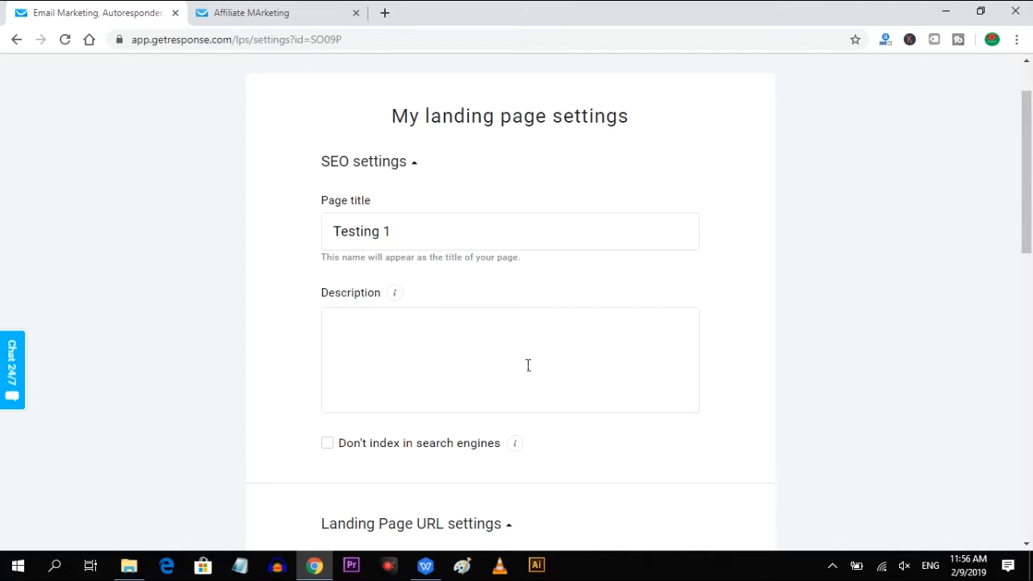
{"action": "left_click", "coordinate": [527, 365]}
{"action": "type", "text": "Download your free affiliate marketing ebook,an"}
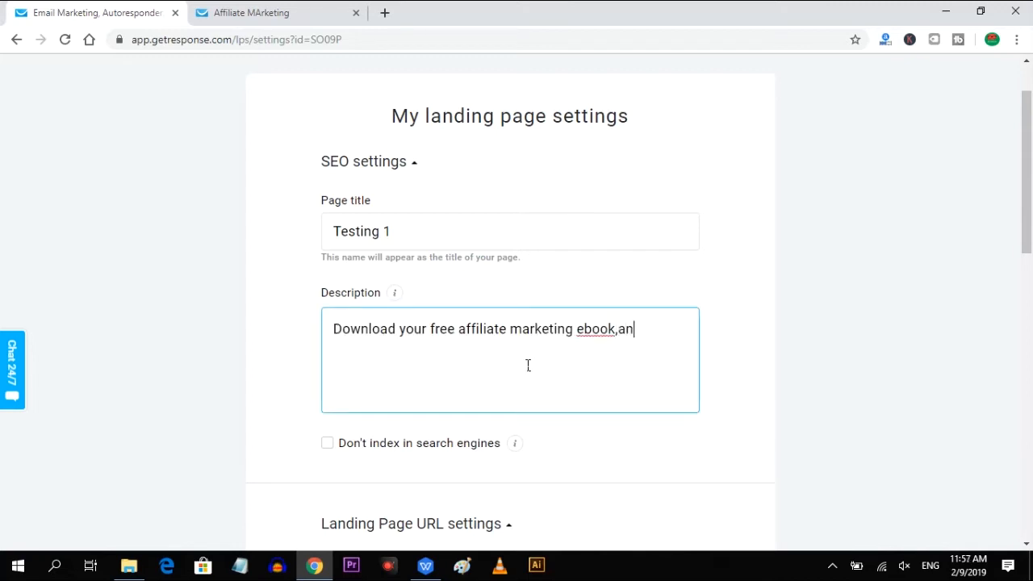
{"action": "type", "text": "d learn"}
{"action": "type", "text": " o"}
{"action": "type", "text": "ow"}
{"action": "type", "text": "to boost your affiliate revenue 100%"}
Set the landing page's GetResponse subdomain to affiliatemarketing1 on gr8.com and publish the page.
{"action": "scroll", "coordinate": [445, 368], "scroll_direction": "down", "scroll_amount": 3}
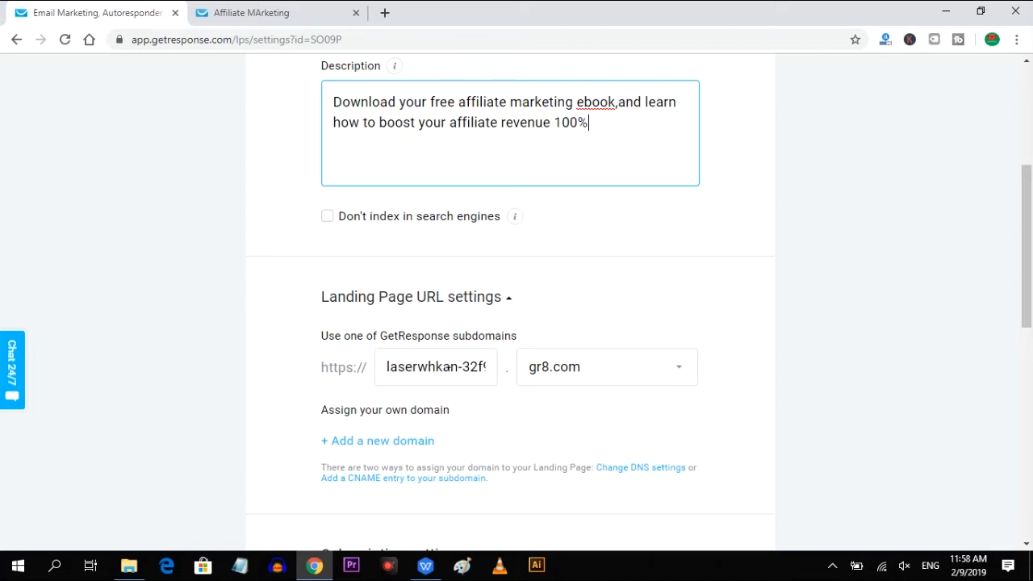
{"action": "double_click", "coordinate": [448, 367]}
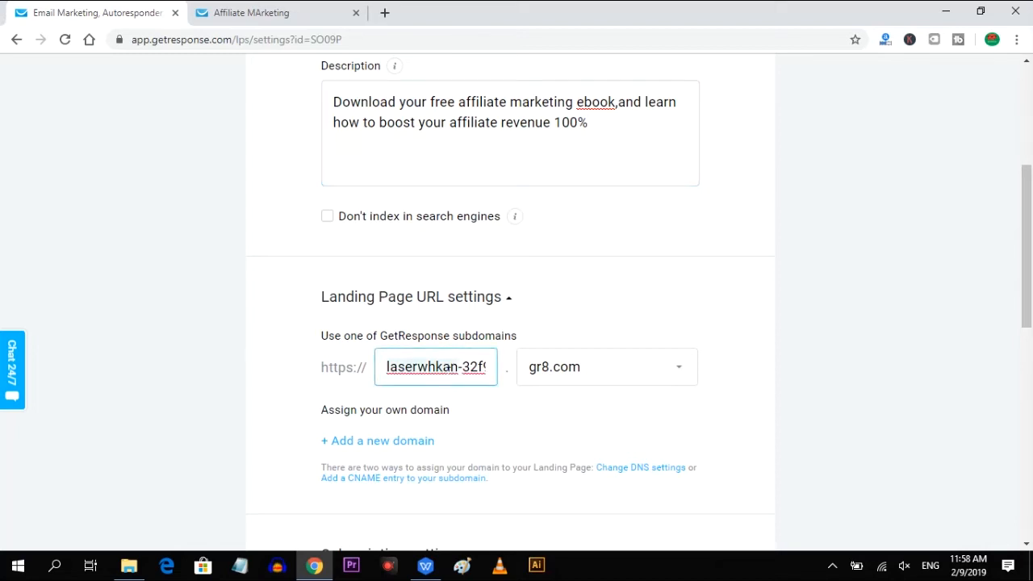
{"action": "key", "text": "BackSpace"}
{"action": "left_click", "coordinate": [441, 368]}
{"action": "key", "text": "BackSpace"}
{"action": "key", "text": "BackSpace"}
{"action": "key", "text": "BackSpace"}
{"action": "key", "text": "BackSpace"}
{"action": "key", "text": "BackSpace"}
{"action": "type", "text": "affili"}
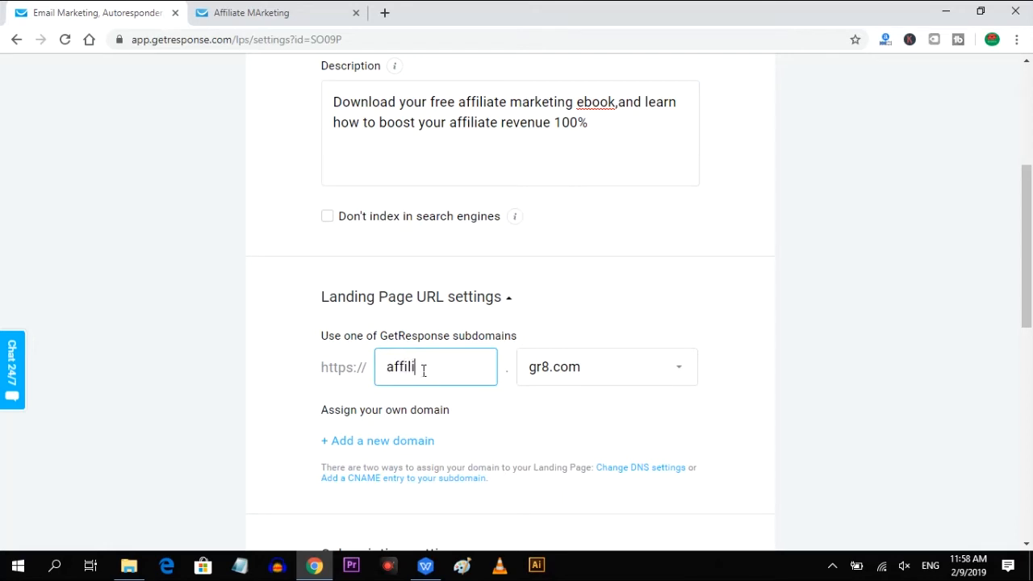
{"action": "type", "text": "atemarketing"}
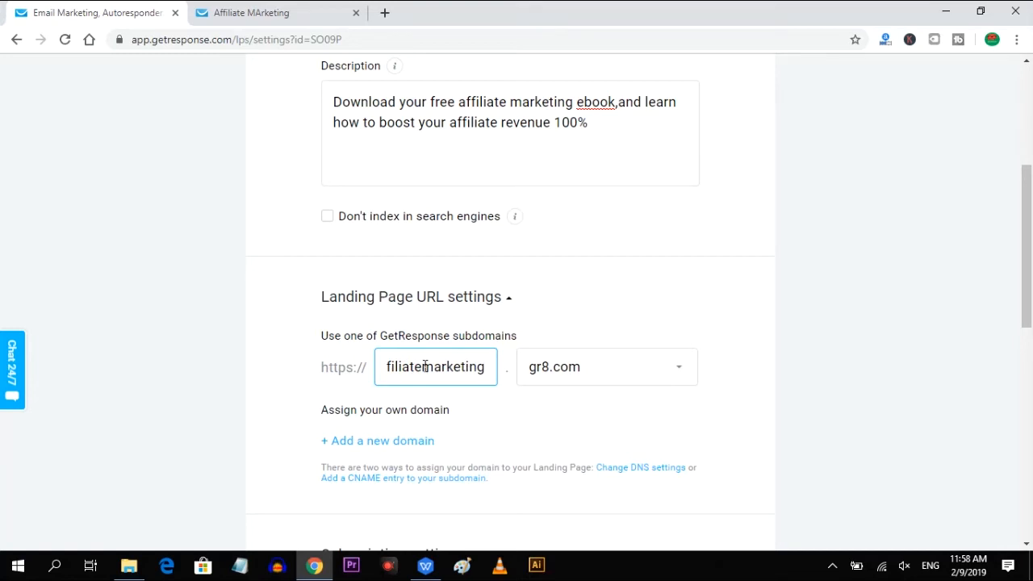
{"action": "scroll", "coordinate": [673, 425], "scroll_direction": "down", "scroll_amount": 8}
{"action": "left_click", "coordinate": [671, 420]}
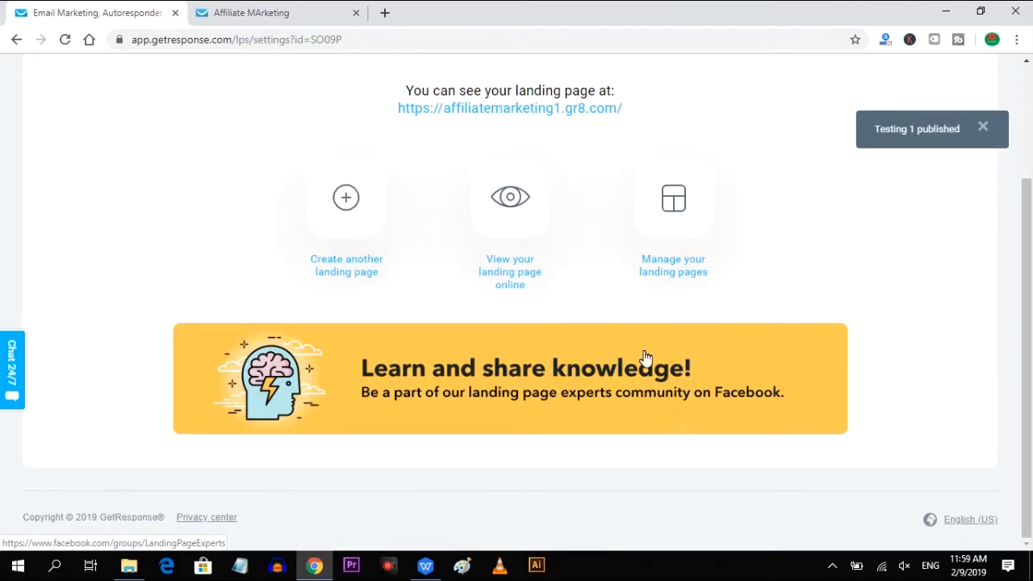
View the published landing page online and check its headline, photo and sign-up form.
{"action": "left_click", "coordinate": [520, 109]}
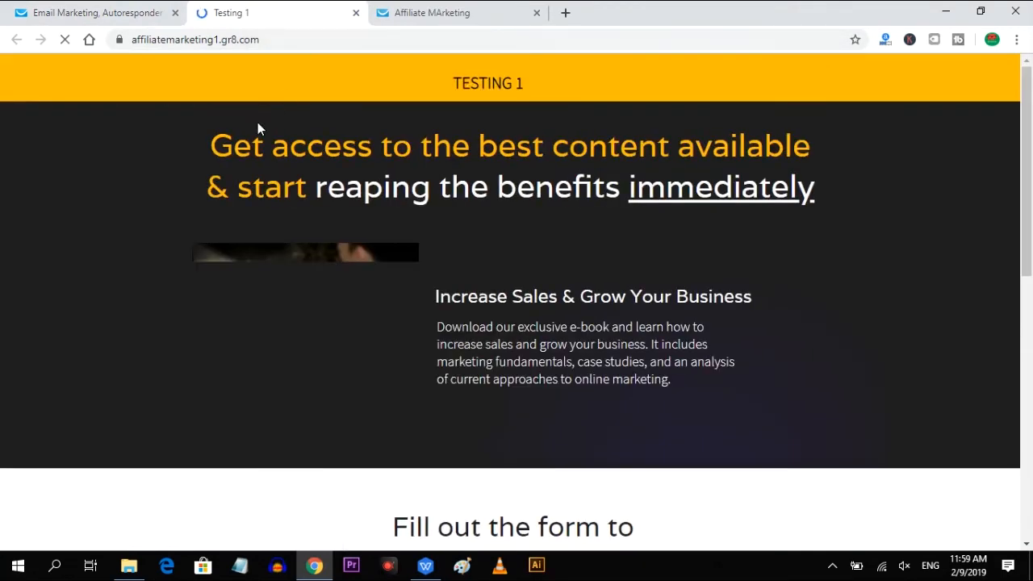
{"action": "scroll", "coordinate": [948, 248], "scroll_direction": "down", "scroll_amount": 5}
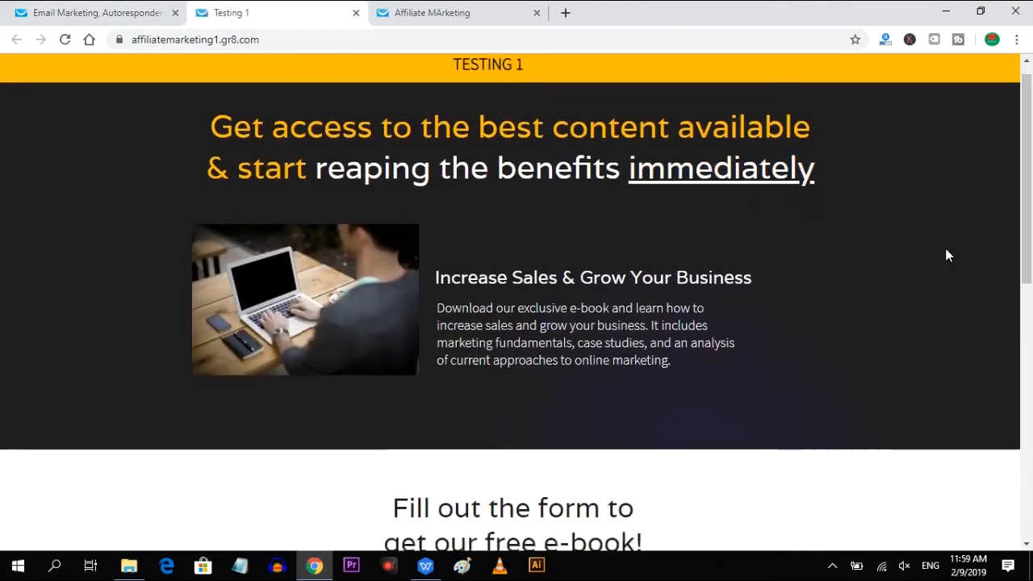
{"action": "scroll", "coordinate": [947, 254], "scroll_direction": "up", "scroll_amount": 3}
{"action": "scroll", "coordinate": [948, 255], "scroll_direction": "up", "scroll_amount": 3}
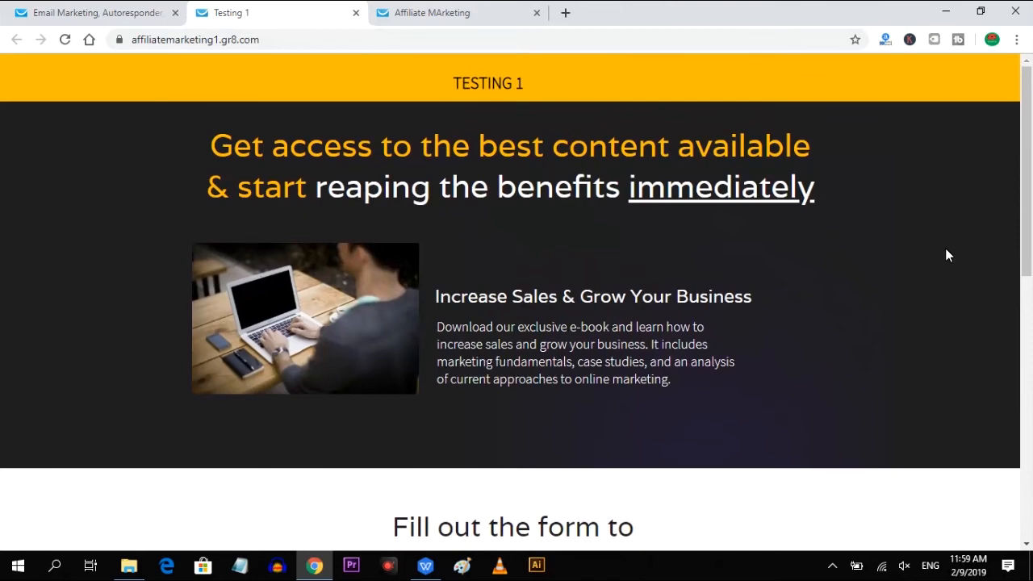
{"action": "scroll", "coordinate": [948, 255], "scroll_direction": "down", "scroll_amount": 5}
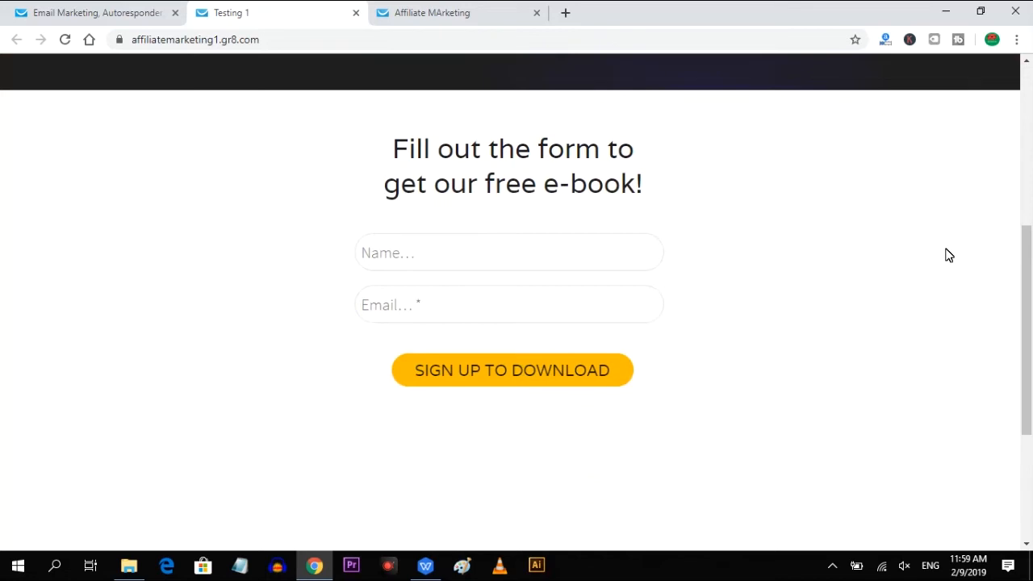
Return to GetResponse and create a new autoresponder named "Free ebook download" for day 1.
{"action": "key", "text": "ctrl+shift+Tab"}
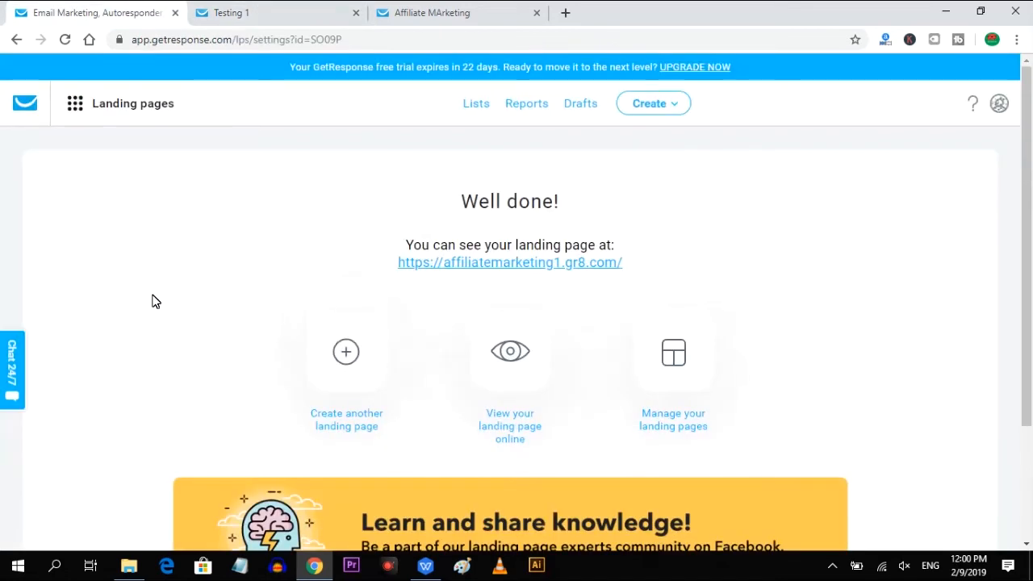
{"action": "left_click", "coordinate": [77, 106]}
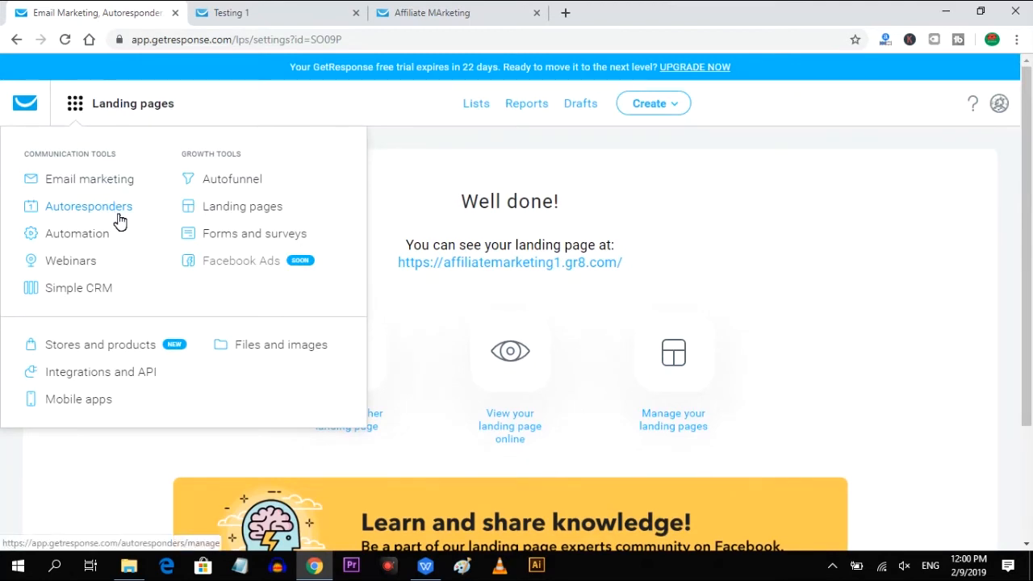
{"action": "left_click", "coordinate": [120, 220]}
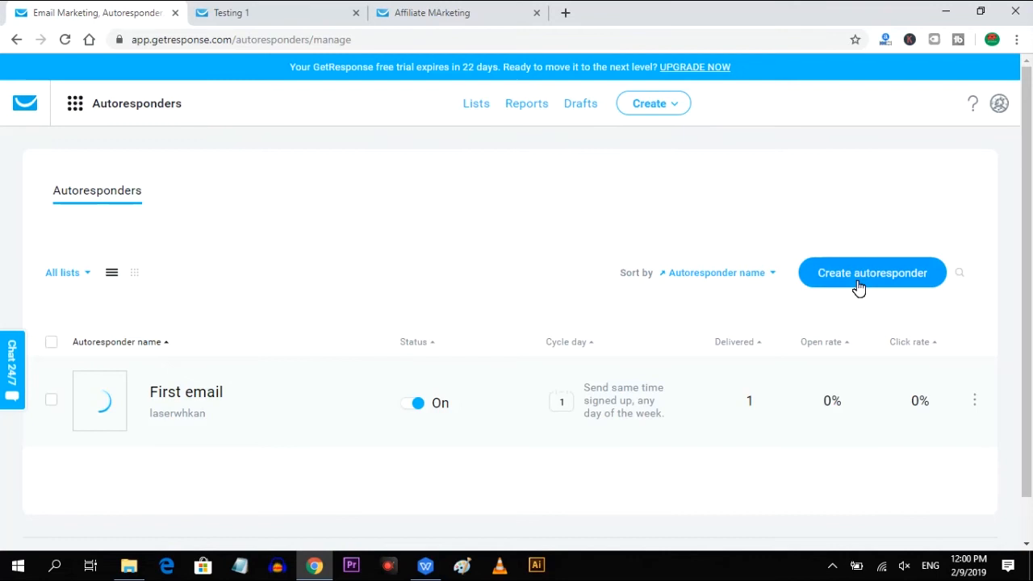
{"action": "left_click", "coordinate": [858, 282]}
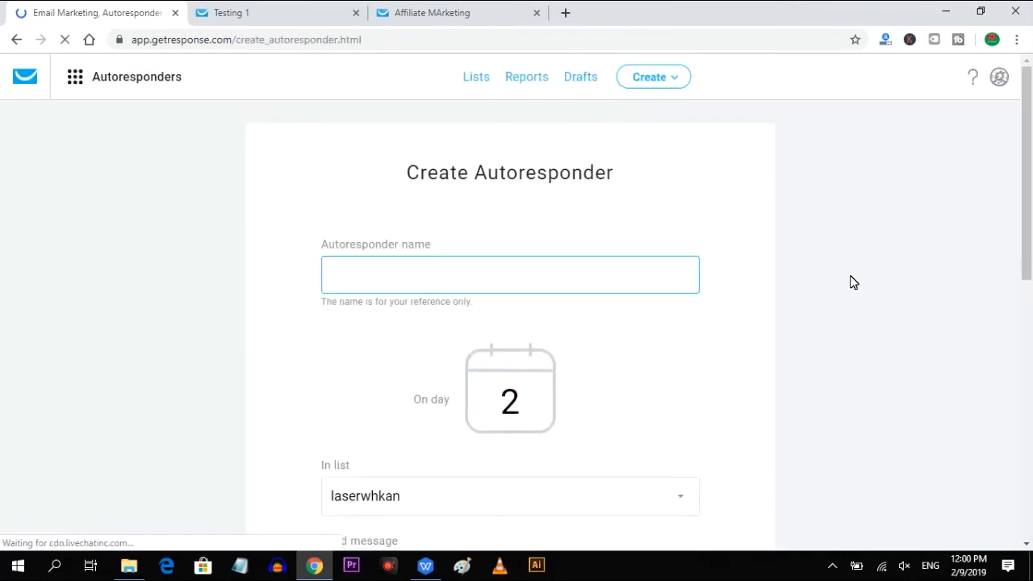
{"action": "left_click", "coordinate": [528, 403]}
{"action": "type", "text": "1"}
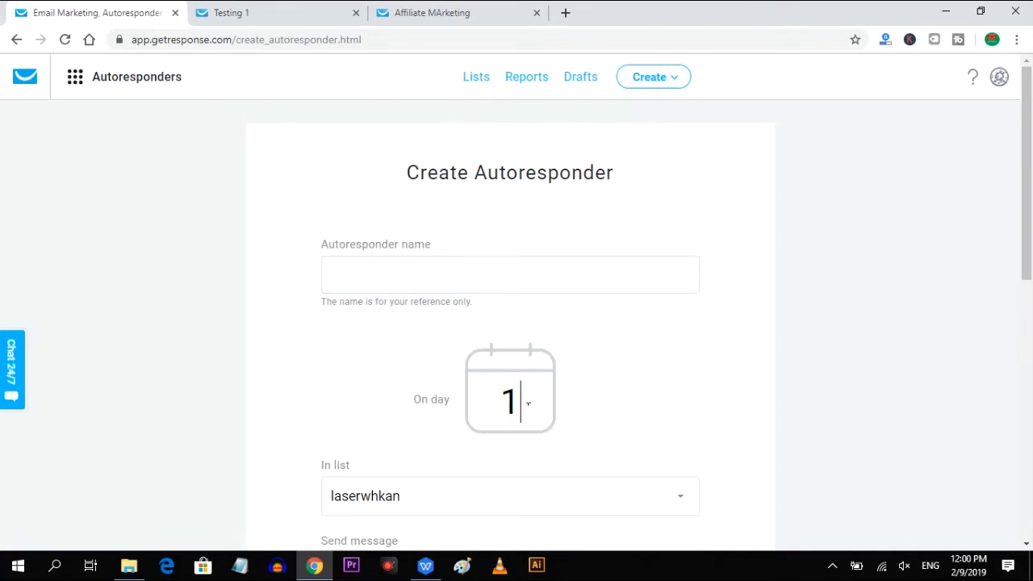
{"action": "left_click", "coordinate": [487, 287]}
{"action": "type", "text": "F"}
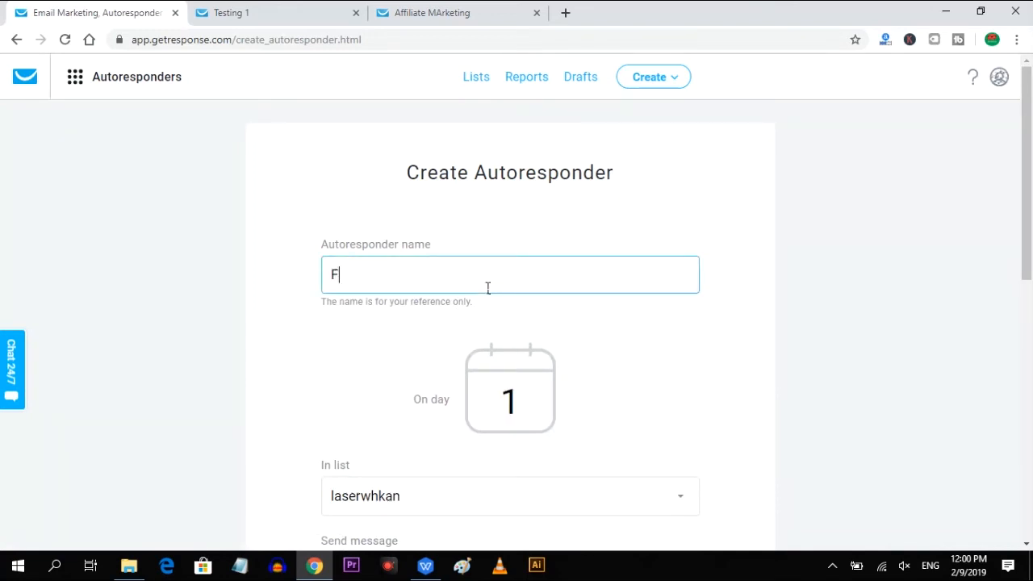
{"action": "type", "text": "ree ebook do"}
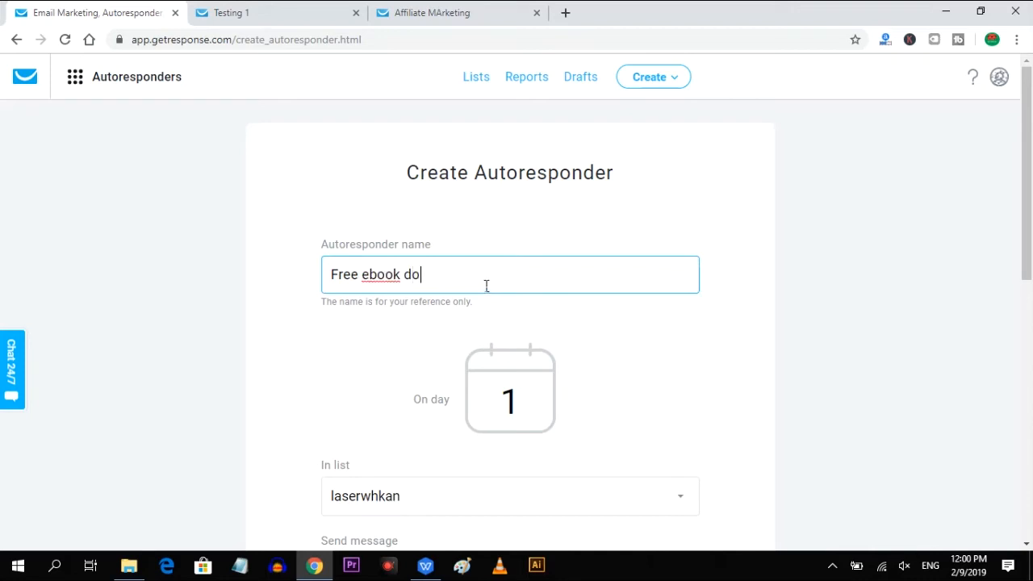
{"action": "type", "text": "wnload"}
Create a new email for the autoresponder with message name "Free ebook" and subject "DOWNLOAD YOUR EBOOK HERE".
{"action": "scroll", "coordinate": [483, 282], "scroll_direction": "down", "scroll_amount": 2}
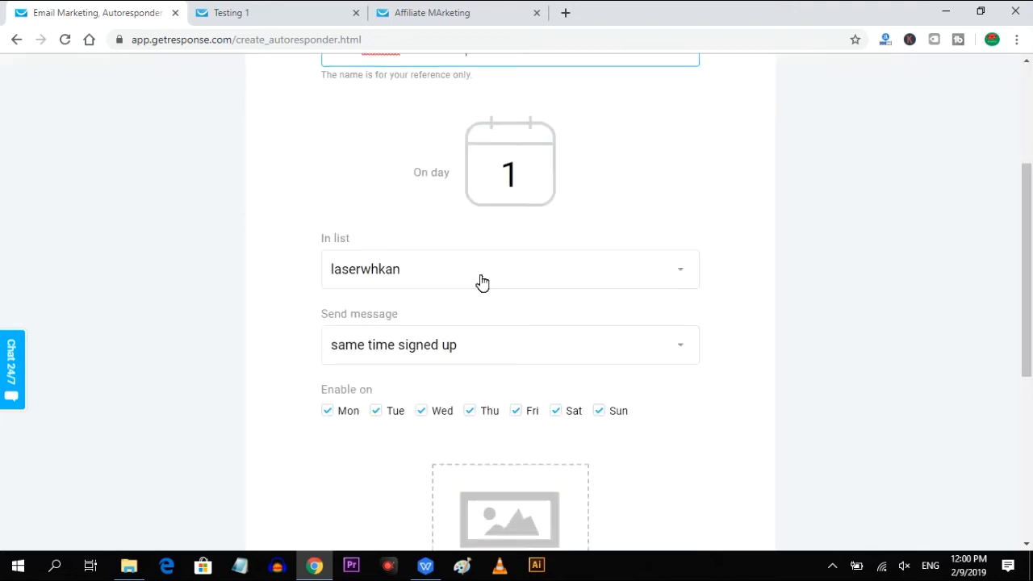
{"action": "scroll", "coordinate": [482, 282], "scroll_direction": "down", "scroll_amount": 3}
{"action": "scroll", "coordinate": [476, 281], "scroll_direction": "down", "scroll_amount": 3}
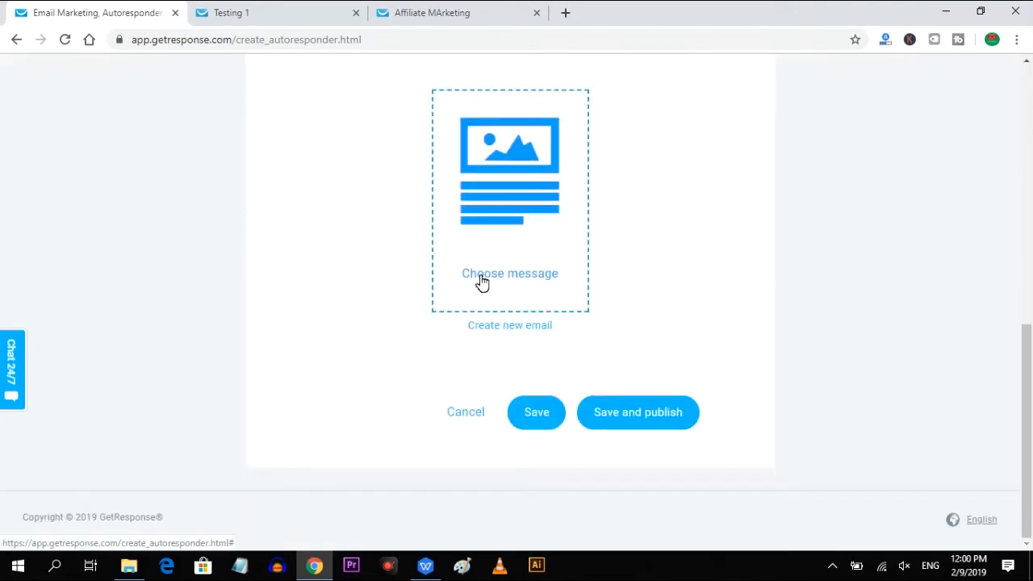
{"action": "left_click", "coordinate": [510, 326]}
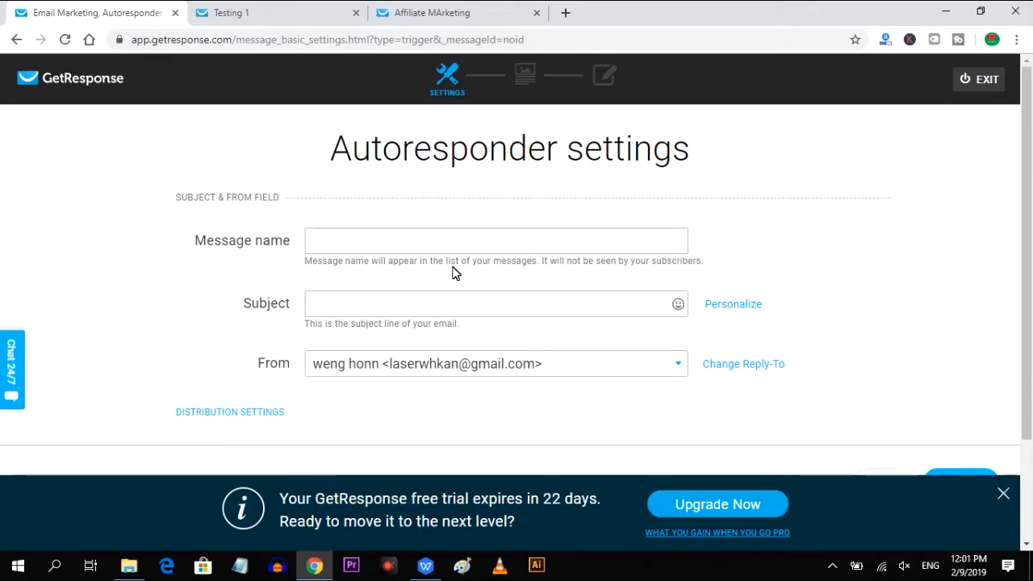
{"action": "left_click", "coordinate": [588, 244]}
{"action": "type", "text": "Free"}
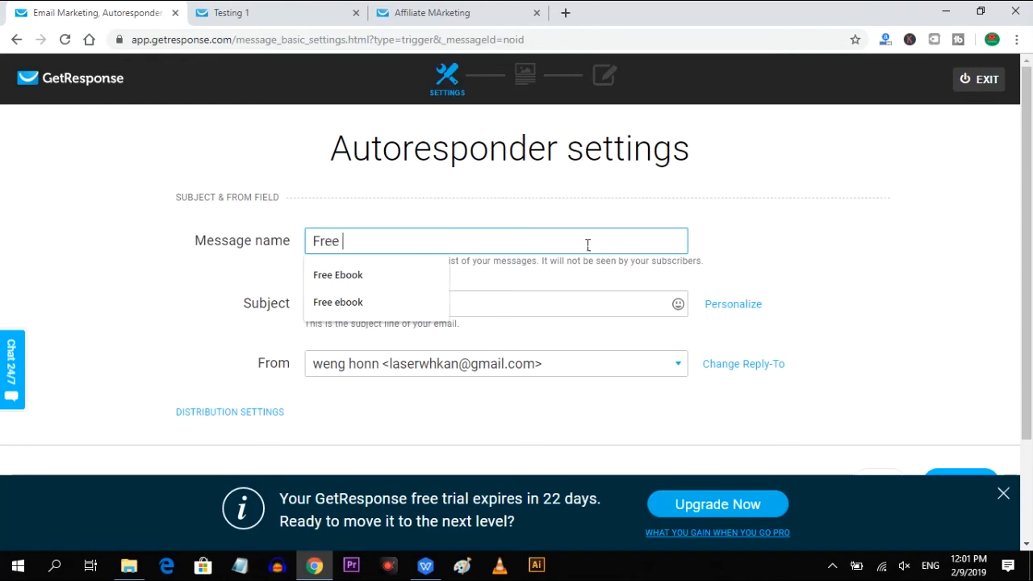
{"action": "type", "text": " ebook"}
{"action": "left_click", "coordinate": [549, 303]}
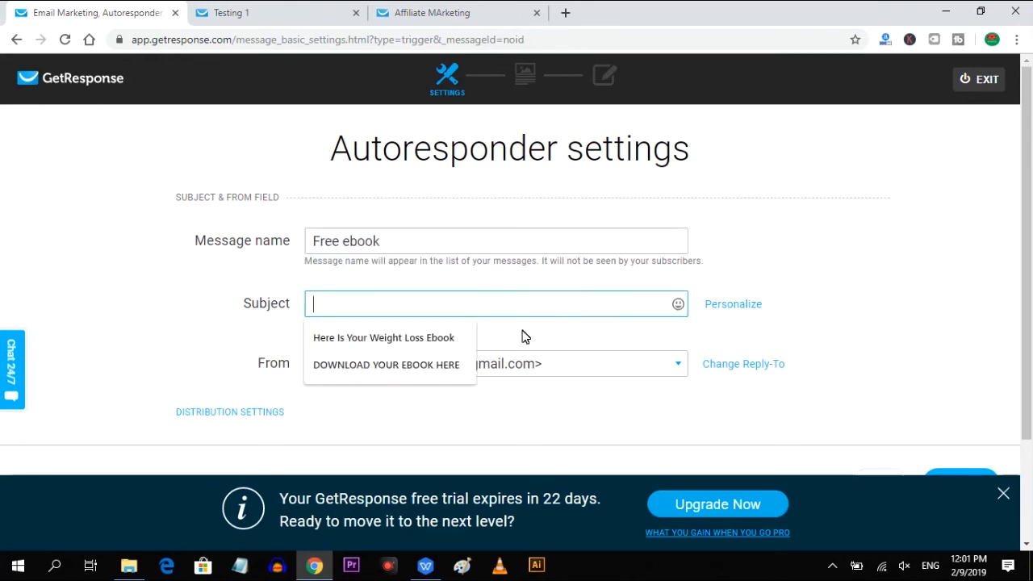
{"action": "left_click", "coordinate": [466, 368]}
{"action": "scroll", "coordinate": [175, 320], "scroll_direction": "down", "scroll_amount": 2}
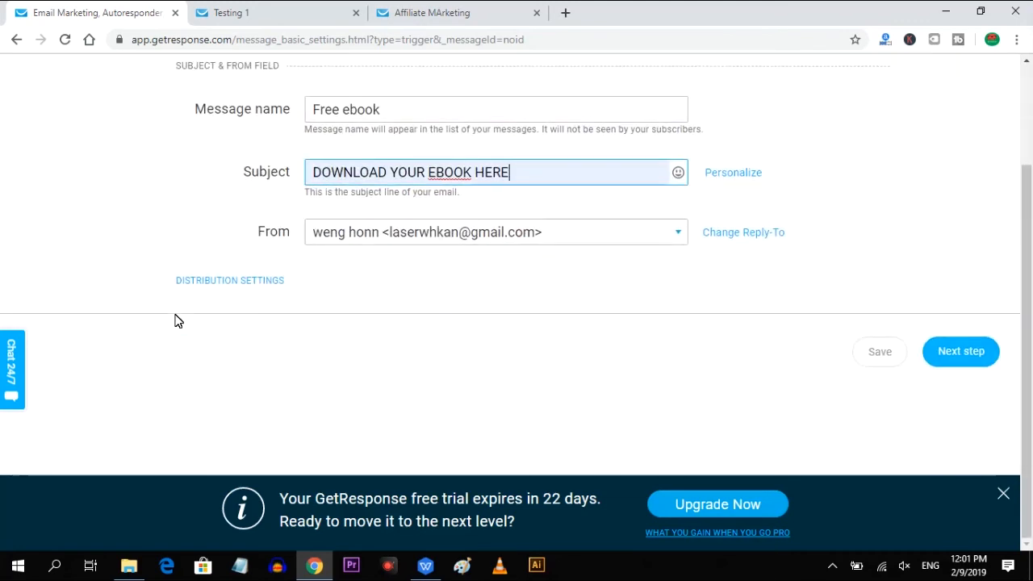
{"action": "left_click", "coordinate": [997, 350]}
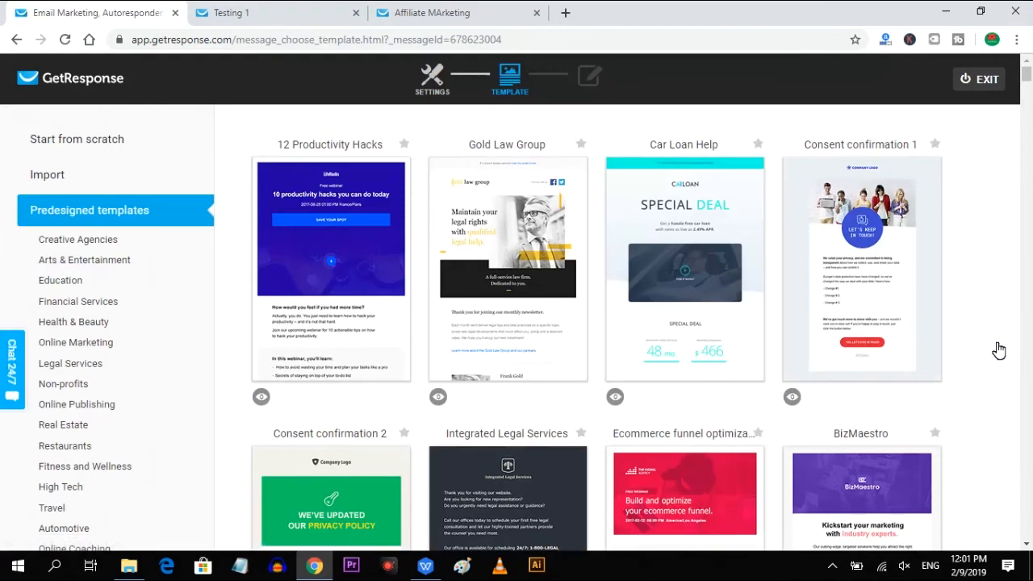
Look through the predesigned email templates and choose the Plain Text format instead.
{"action": "scroll", "coordinate": [998, 350], "scroll_direction": "down", "scroll_amount": 8}
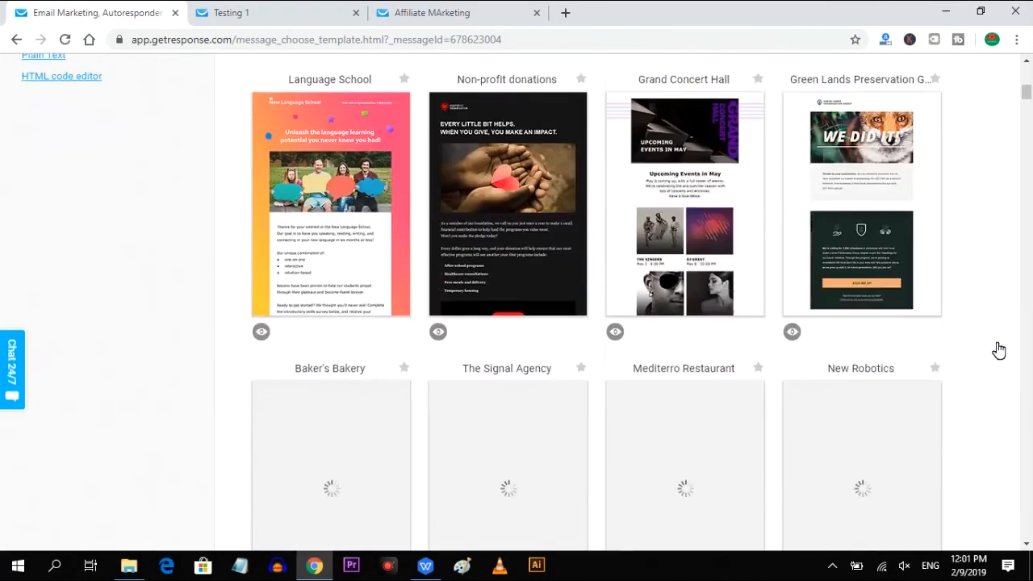
{"action": "scroll", "coordinate": [998, 349], "scroll_direction": "down", "scroll_amount": 3}
{"action": "scroll", "coordinate": [998, 349], "scroll_direction": "up", "scroll_amount": 6}
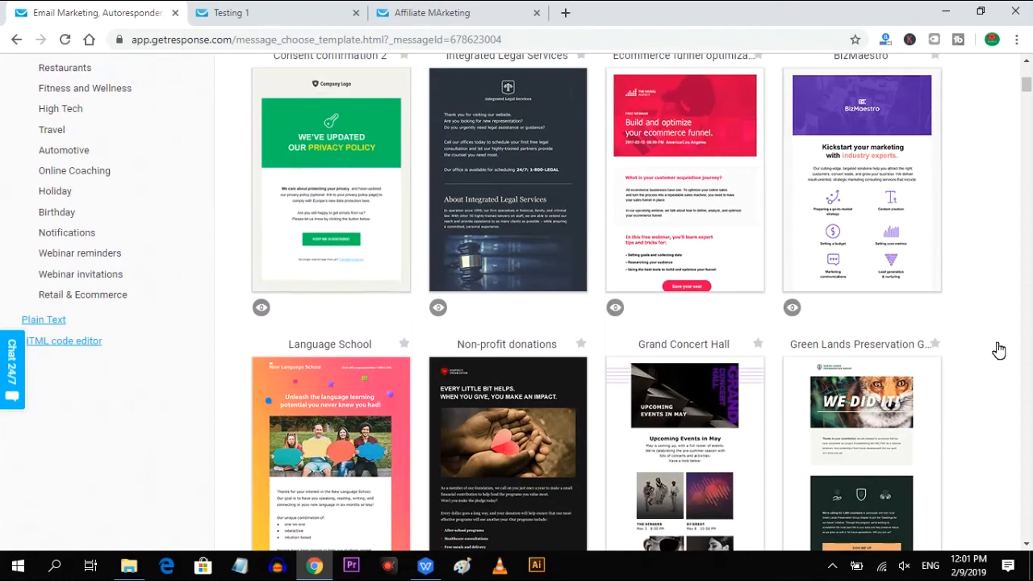
{"action": "left_click", "coordinate": [58, 321]}
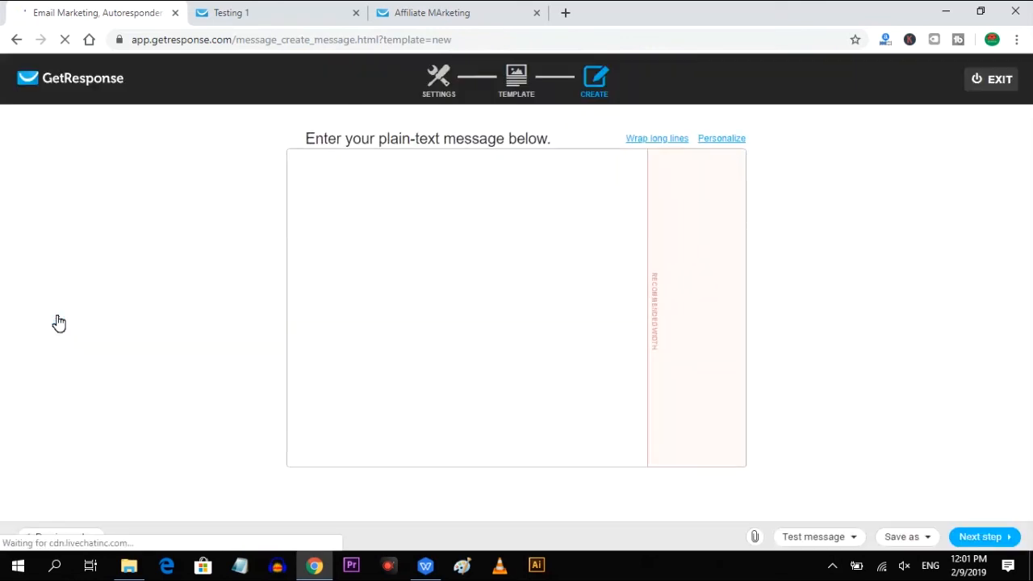
Write the message text "Thanks you for joining ,as promise this is your free ebook.".
{"action": "type", "text": "s p"}
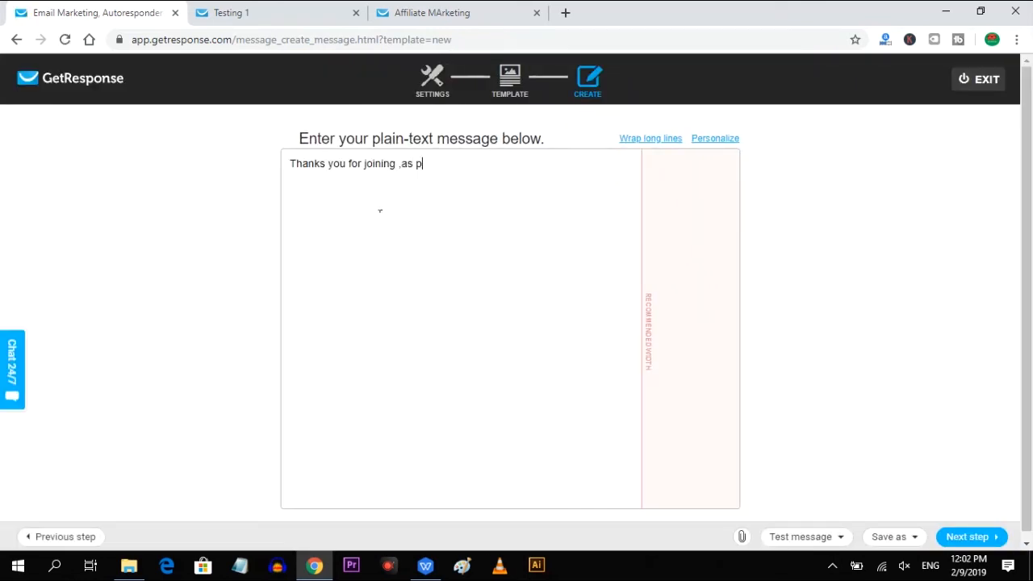
{"action": "type", "text": "romise thisni"}
{"action": "key", "text": "BackSpace"}
{"action": "key", "text": "BackSpace"}
{"action": "type", "text": "is your free e"}
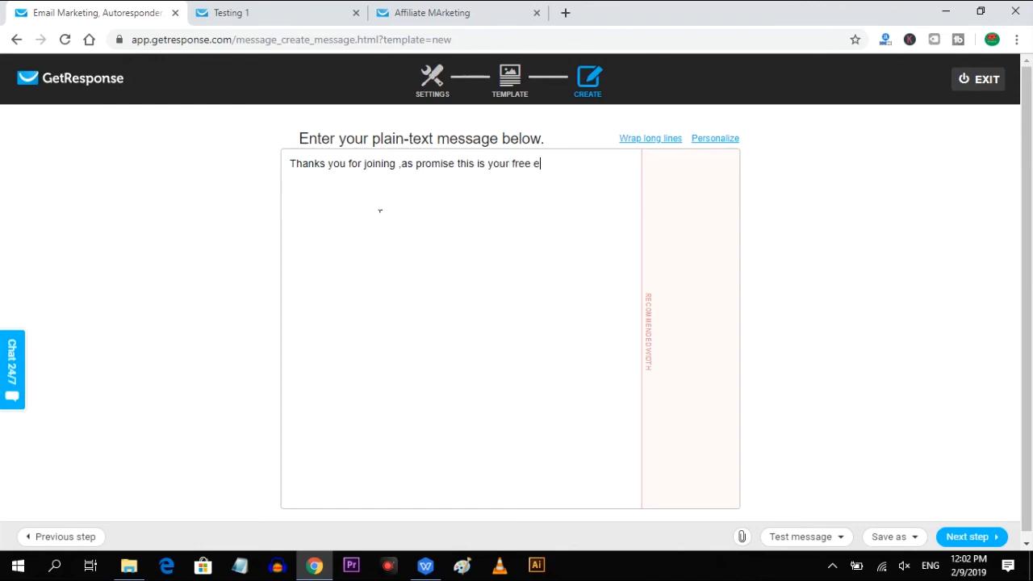
{"action": "type", "text": "book"}
{"action": "type", "text": "."}
{"action": "key", "text": "Return"}
Add a "Download link" line below the message text, without any attachment, and finish the email.
{"action": "left_click", "coordinate": [741, 537]}
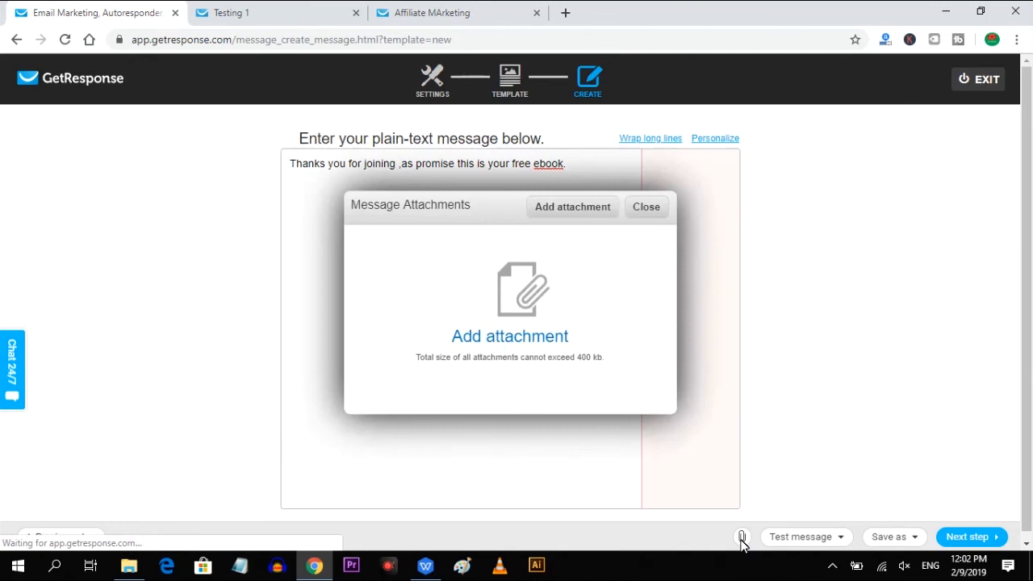
{"action": "left_click", "coordinate": [650, 208]}
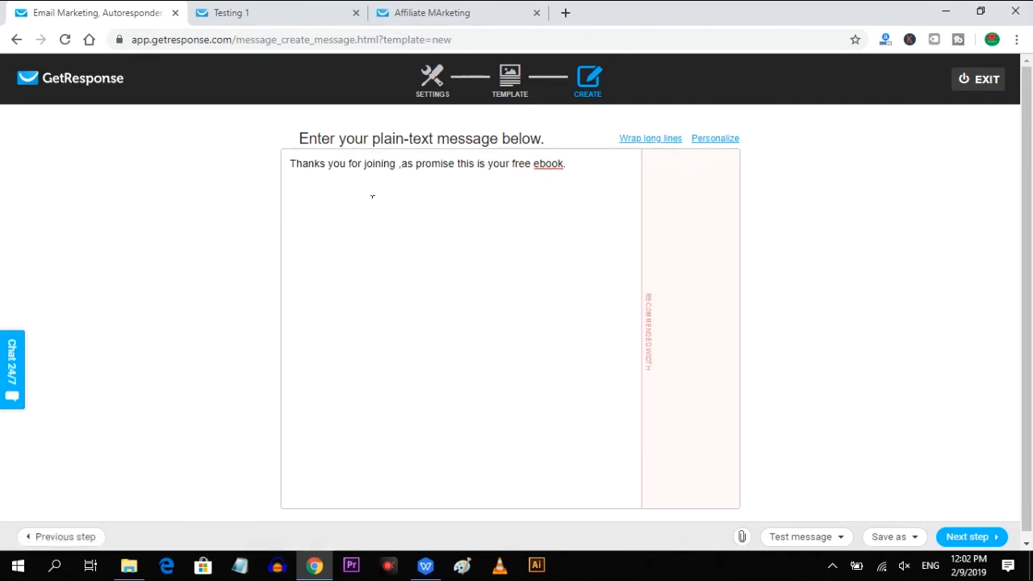
{"action": "key", "text": "Return"}
{"action": "key", "text": "Return"}
{"action": "type", "text": "Download link"}
{"action": "left_click", "coordinate": [959, 545]}
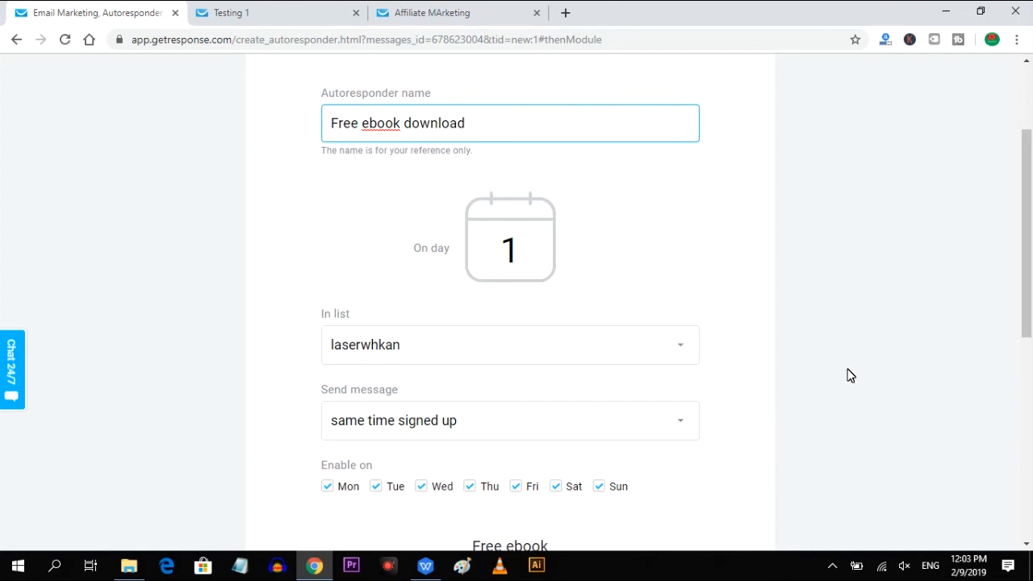
Save and publish the "Free ebook download" autoresponder, and check it in the autoresponder list.
{"action": "scroll", "coordinate": [850, 375], "scroll_direction": "down", "scroll_amount": 1}
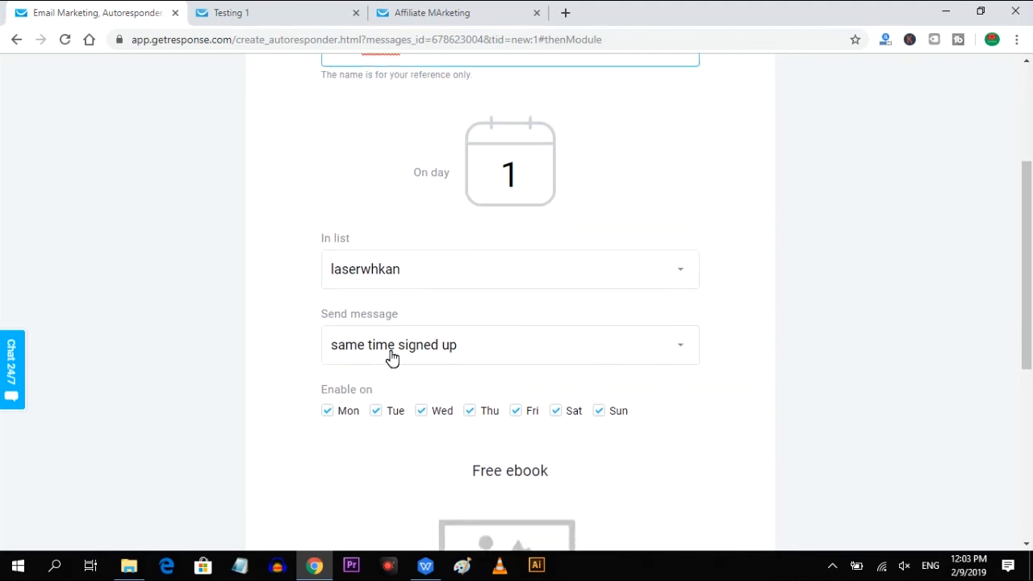
{"action": "scroll", "coordinate": [791, 381], "scroll_direction": "down", "scroll_amount": 2}
{"action": "scroll", "coordinate": [791, 381], "scroll_direction": "down", "scroll_amount": 3}
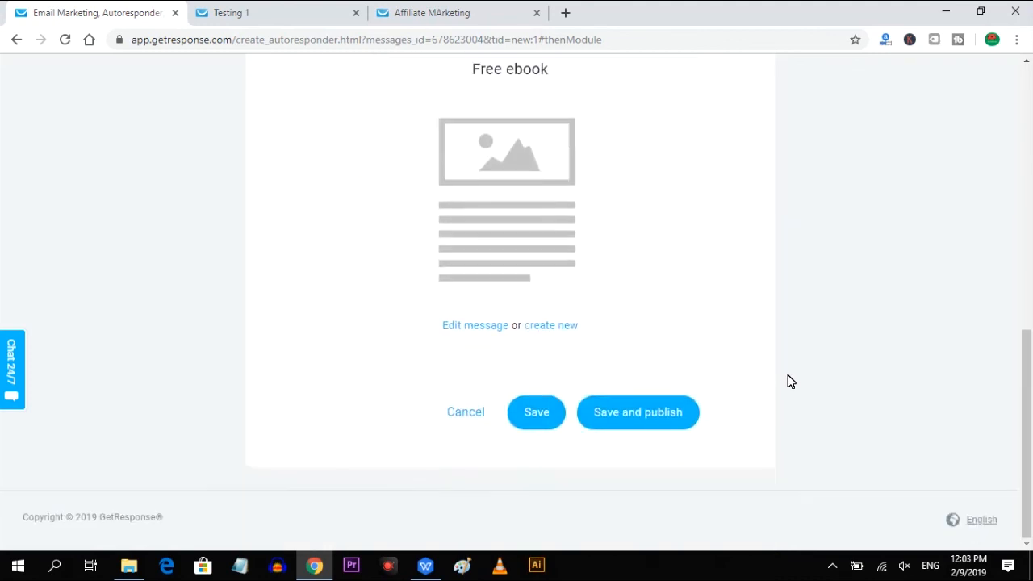
{"action": "left_click", "coordinate": [673, 425]}
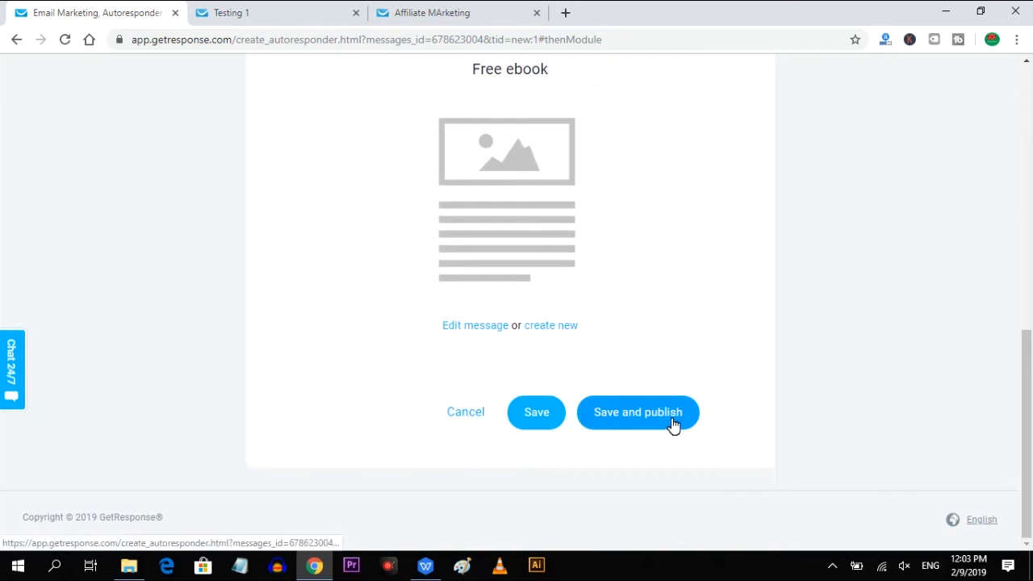
{"action": "scroll", "coordinate": [702, 367], "scroll_direction": "down", "scroll_amount": 2}
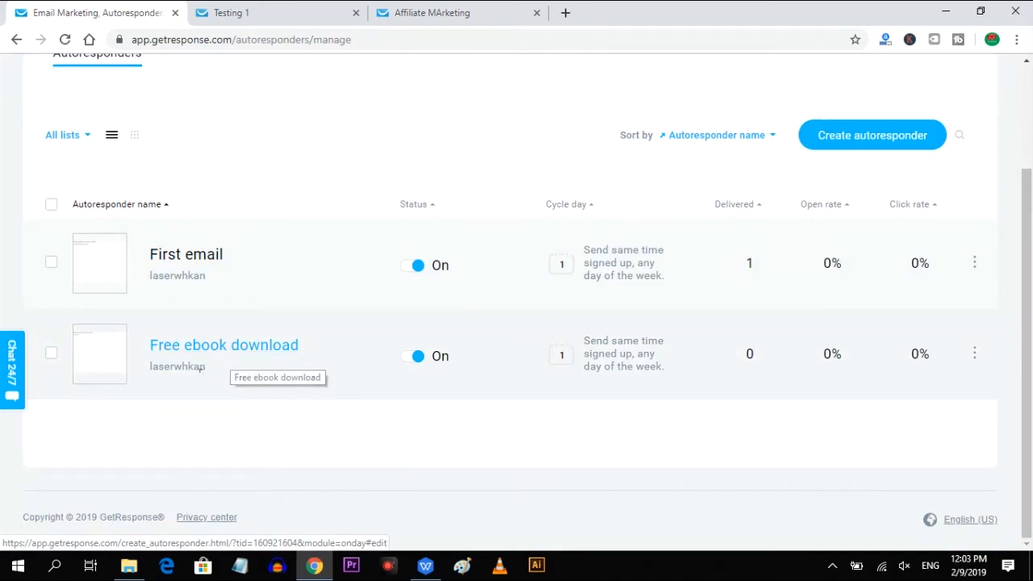
{"action": "scroll", "coordinate": [763, 426], "scroll_direction": "up", "scroll_amount": 2}
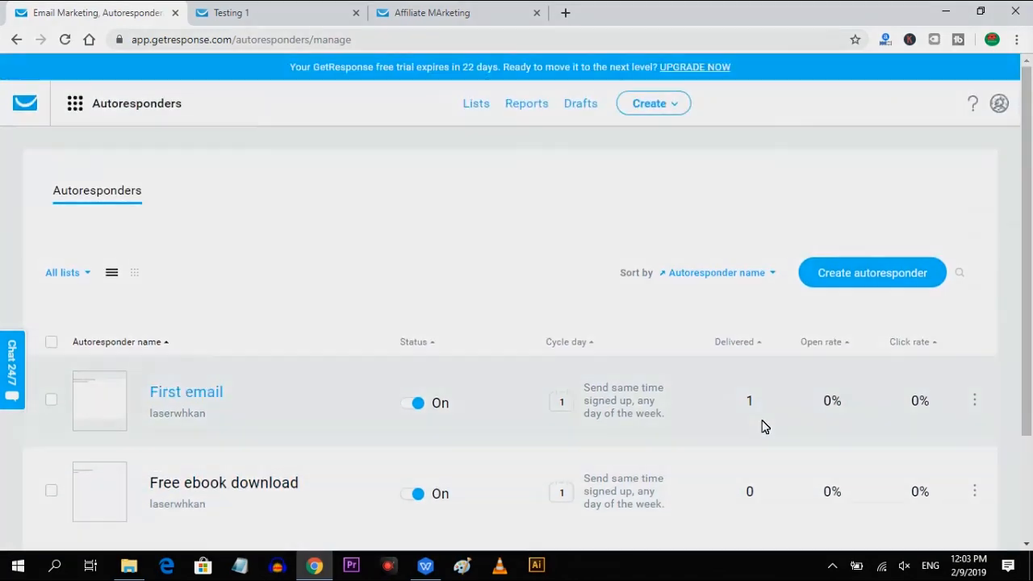